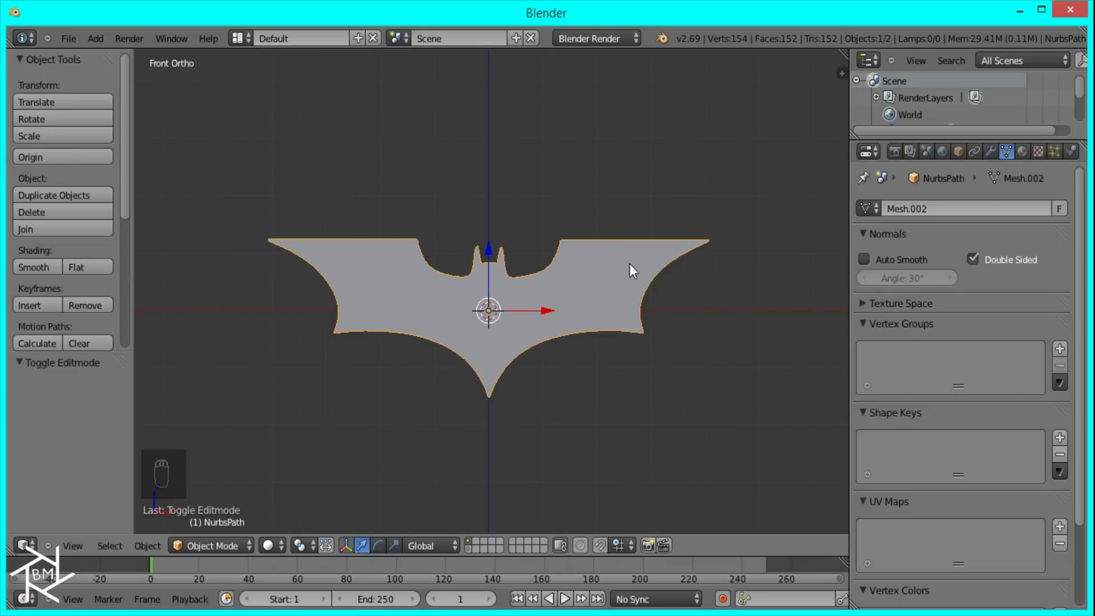
Duplicate the bat in place and move the spare copy to layer 2.
{"action": "middle_click_drag", "start_coordinate": [618, 281], "coordinate": [603, 309]}
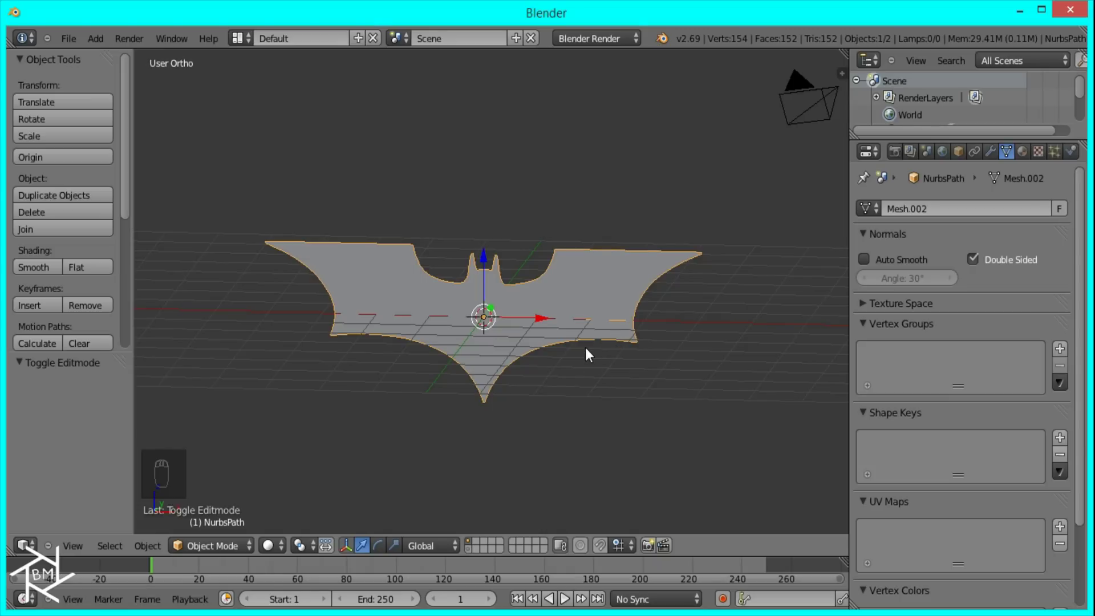
{"action": "key", "text": "KP_1"}
{"action": "scroll", "coordinate": [586, 346], "scroll_direction": "up", "scroll_amount": 2}
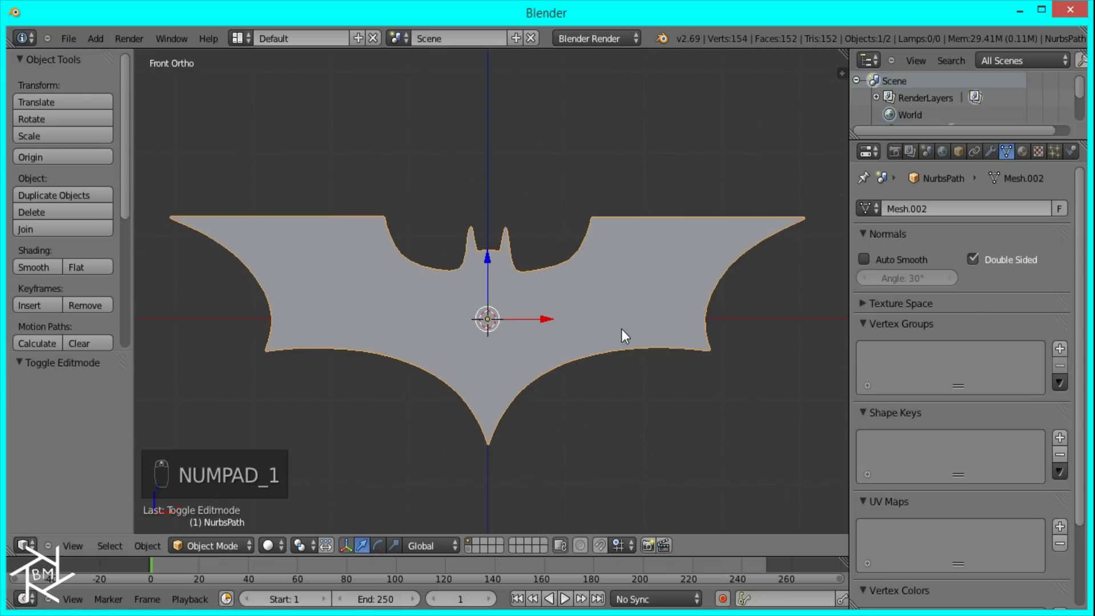
{"action": "key", "text": "KP_3"}
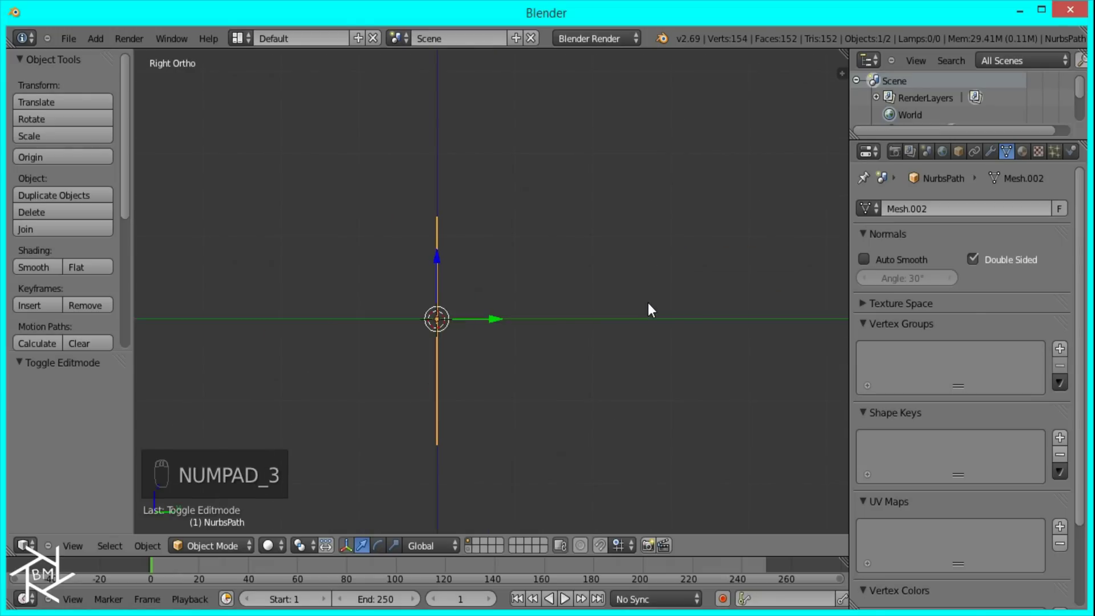
{"action": "middle_click_drag", "start_coordinate": [438, 350], "coordinate": [511, 360]}
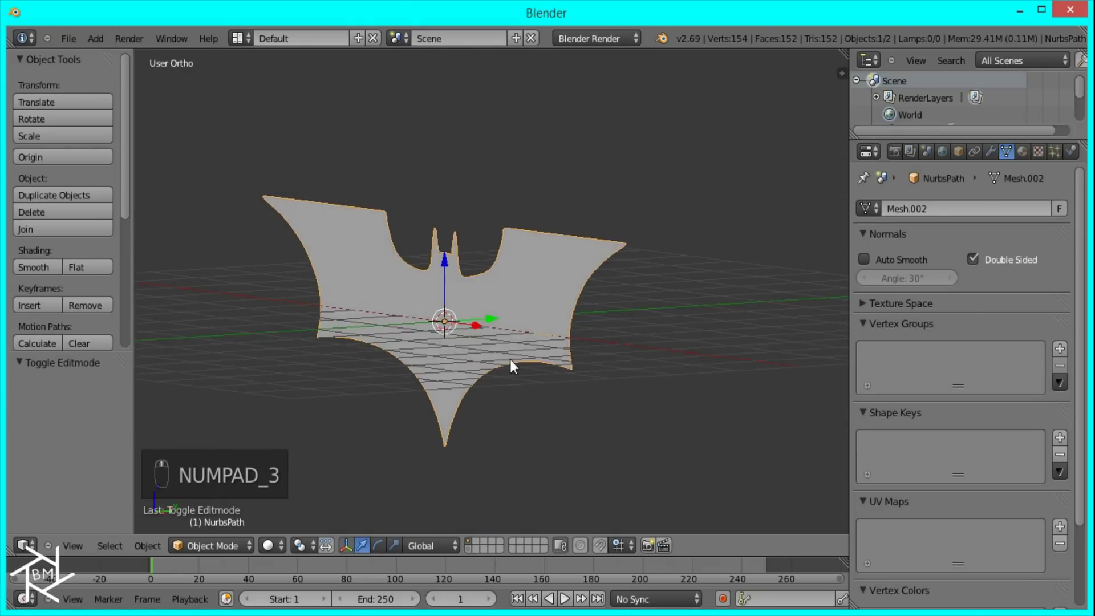
{"action": "key", "text": "shift+d"}
{"action": "right_click", "coordinate": [563, 278]}
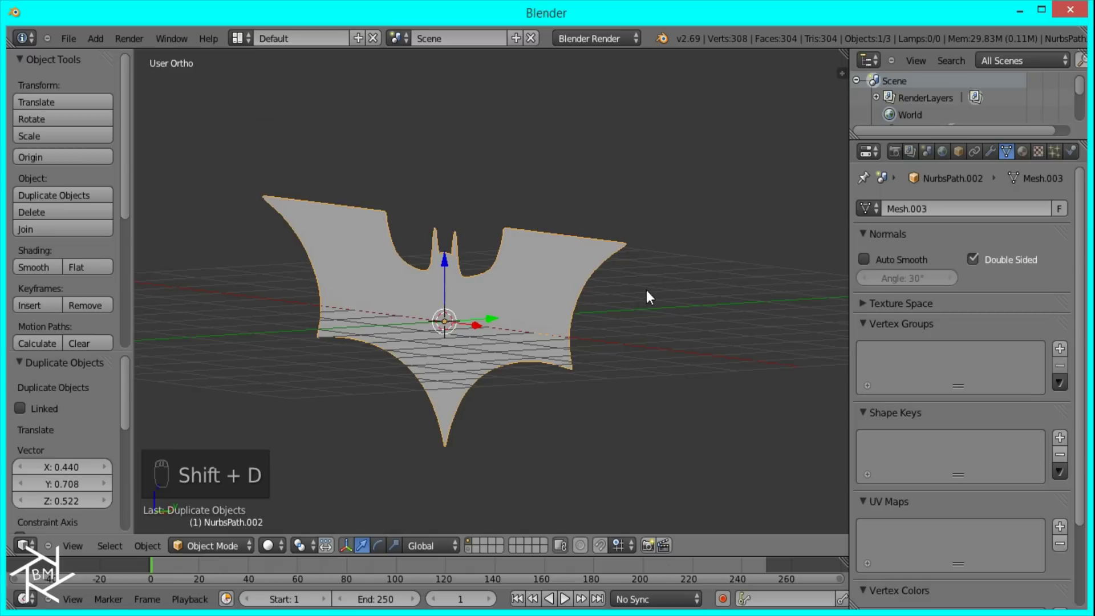
{"action": "key", "text": "m"}
{"action": "left_click", "coordinate": [789, 319]}
Extrude all vertices of the original bat 0.514 along Y into a solid slab.
{"action": "right_click", "coordinate": [552, 293]}
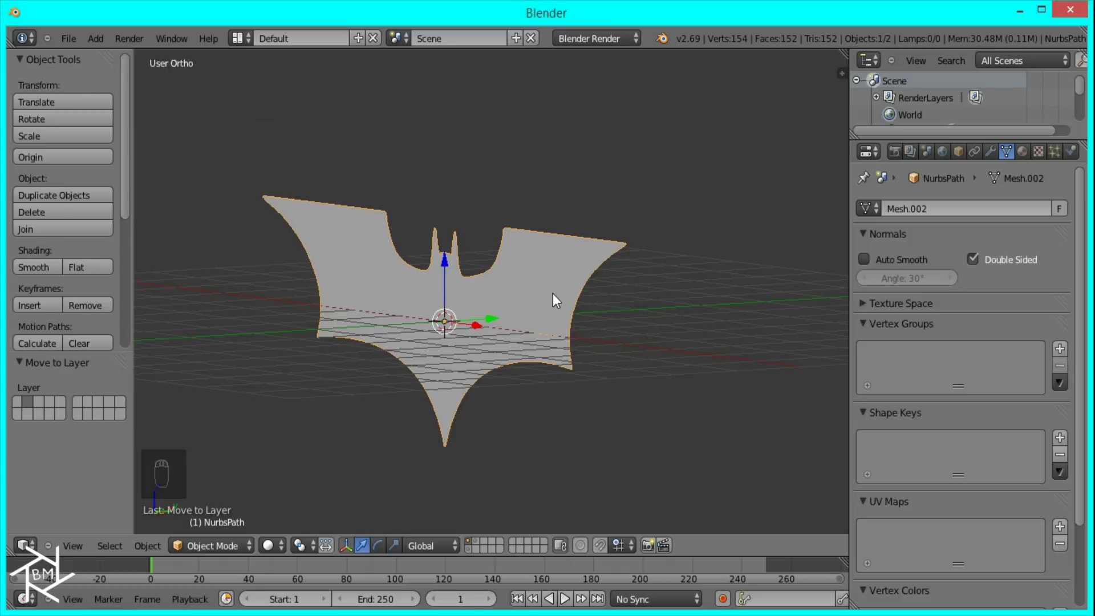
{"action": "key", "text": "Tab"}
{"action": "key", "text": "a"}
{"action": "key", "text": "a"}
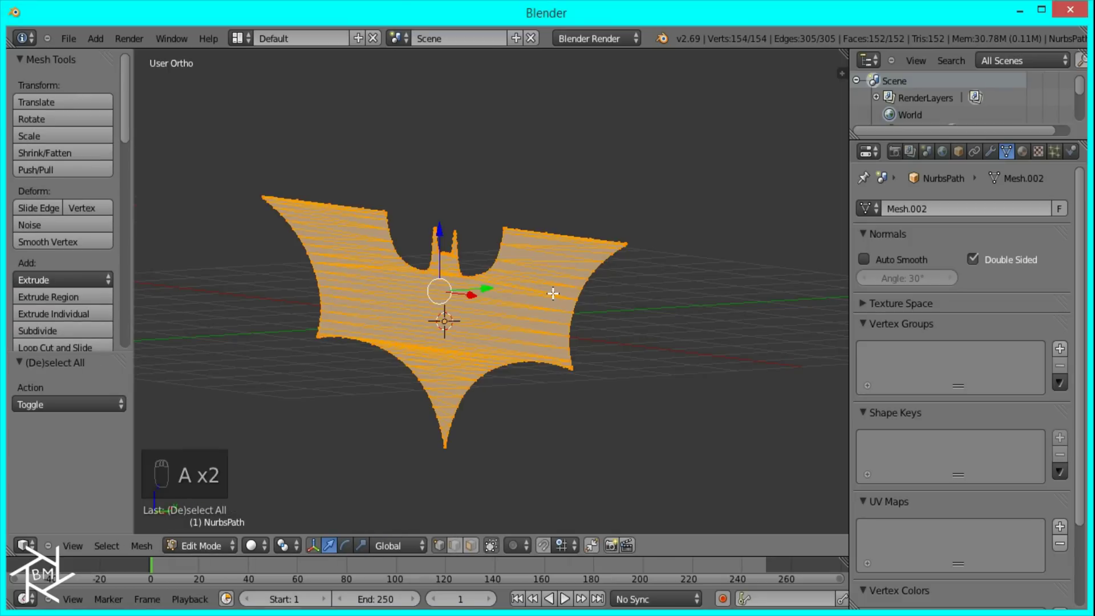
{"action": "key", "text": "KP_3"}
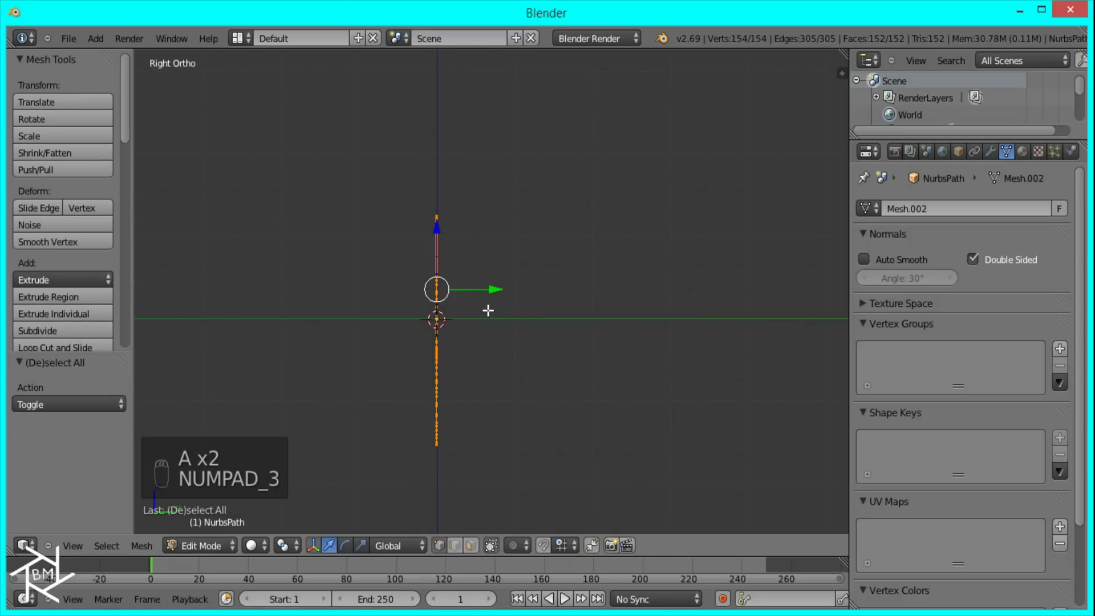
{"action": "key", "text": "e"}
{"action": "left_click", "coordinate": [511, 310]}
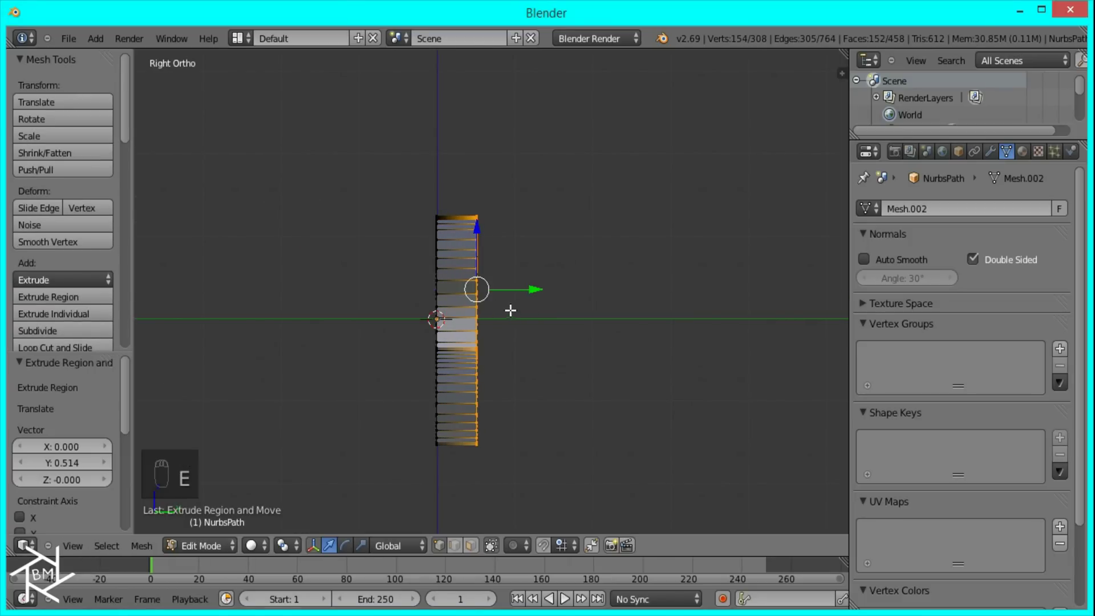
{"action": "middle_click_drag", "start_coordinate": [510, 310], "coordinate": [425, 311]}
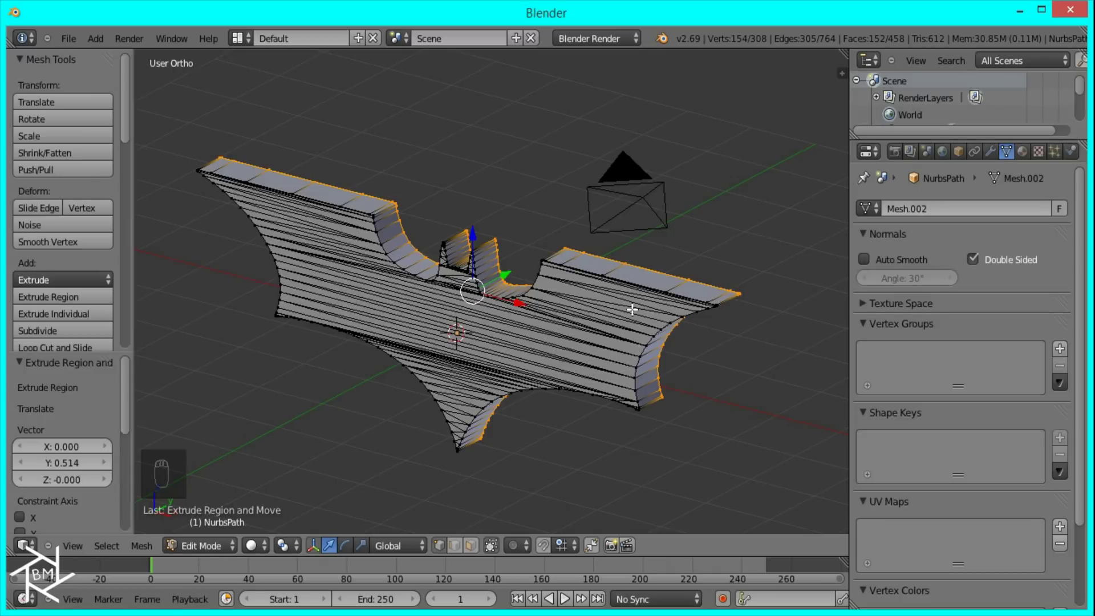
{"action": "middle_click_drag", "start_coordinate": [632, 309], "coordinate": [651, 314]}
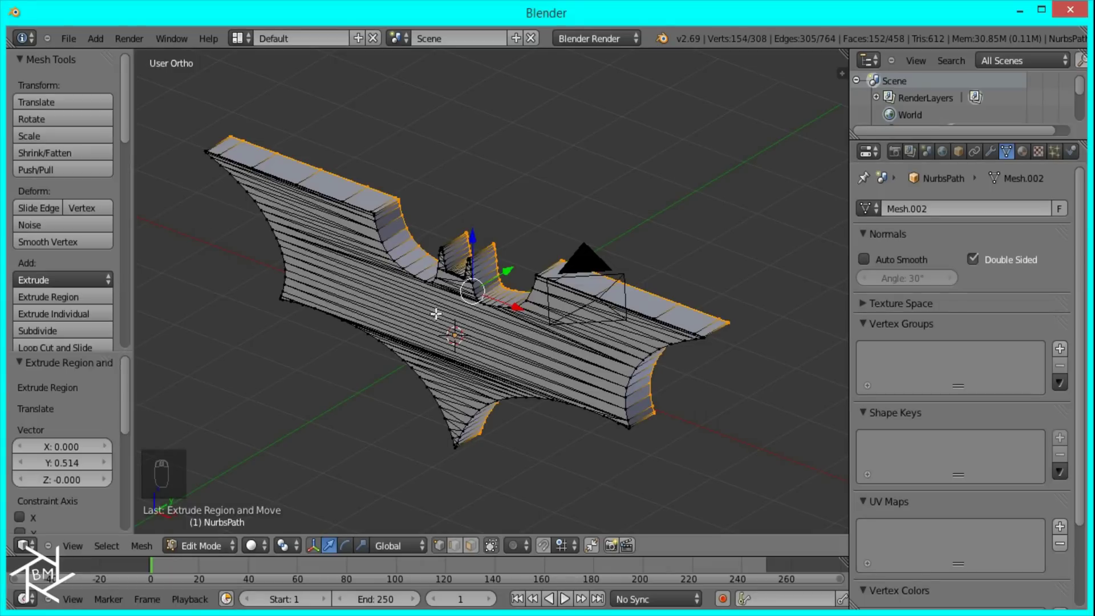
Turn off limit-selection-to-visible and select the bat's band of side faces.
{"action": "left_click", "coordinate": [470, 546]}
{"action": "middle_click_drag", "start_coordinate": [641, 404], "coordinate": [596, 402]}
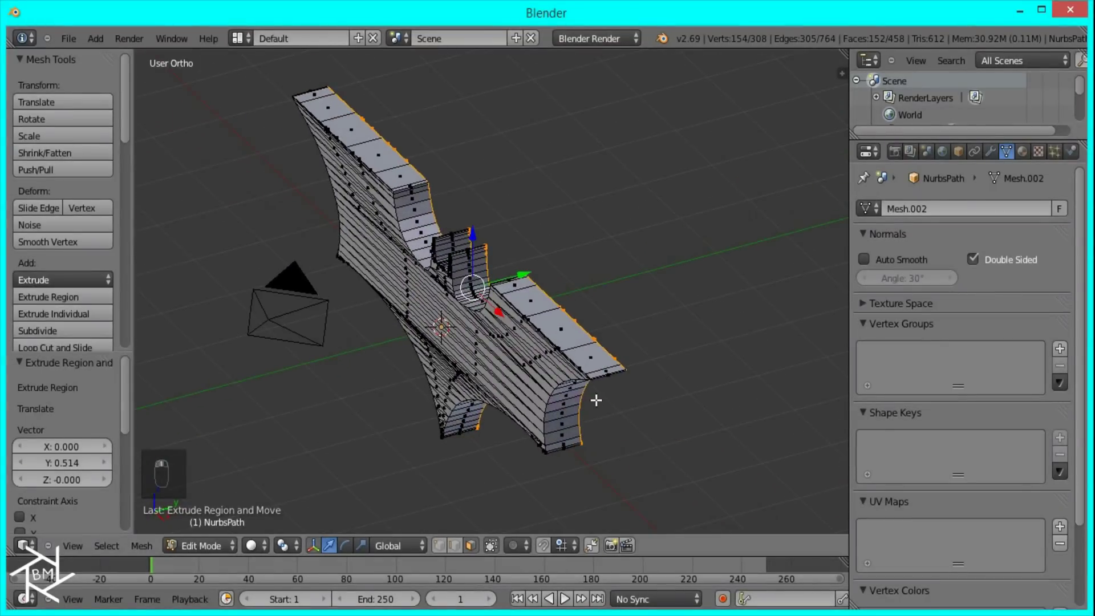
{"action": "scroll", "coordinate": [596, 402], "scroll_direction": "up", "scroll_amount": 2}
{"action": "scroll", "coordinate": [606, 374], "scroll_direction": "up", "scroll_amount": 2}
{"action": "scroll", "coordinate": [606, 374], "scroll_direction": "up", "scroll_amount": 2}
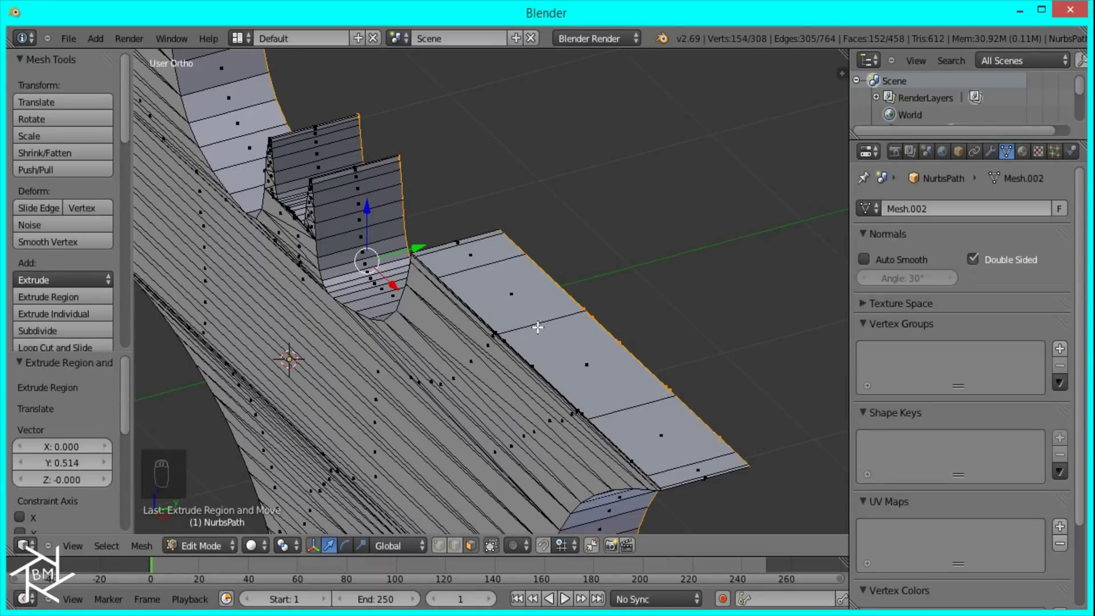
{"action": "key", "text": "a"}
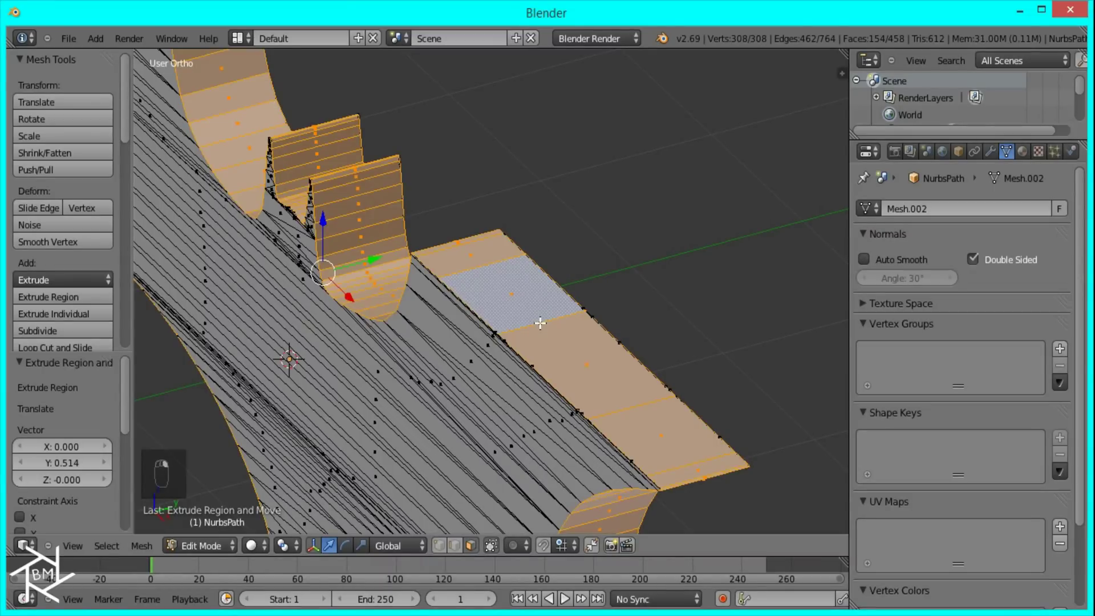
{"action": "scroll", "coordinate": [579, 345], "scroll_direction": "down", "scroll_amount": 2}
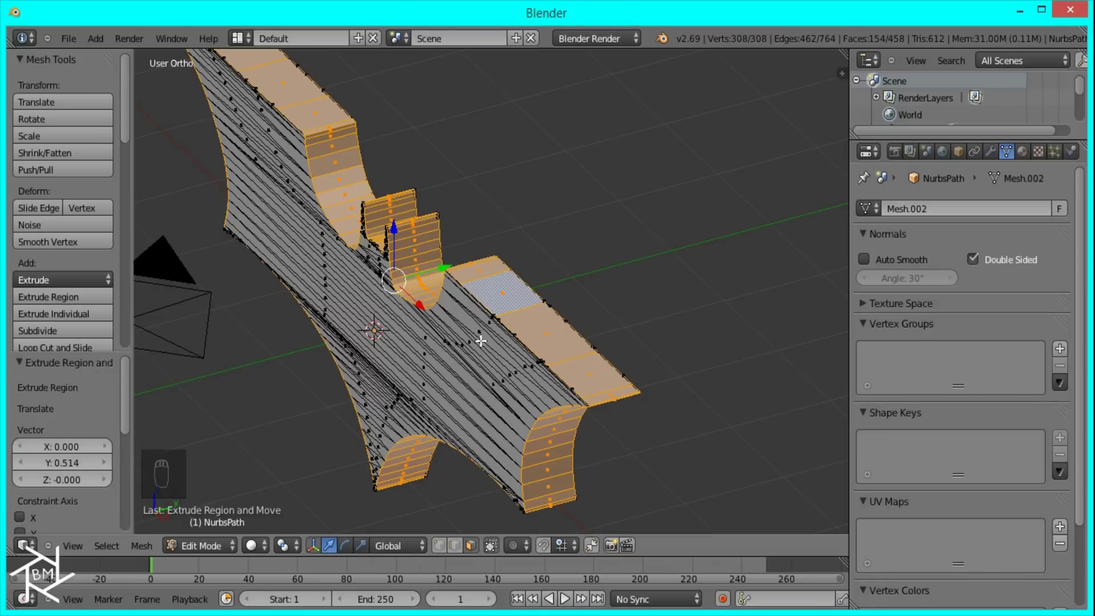
Invert the selection and delete only the front and back faces, leaving a hollow rim.
{"action": "key", "text": "ctrl+i"}
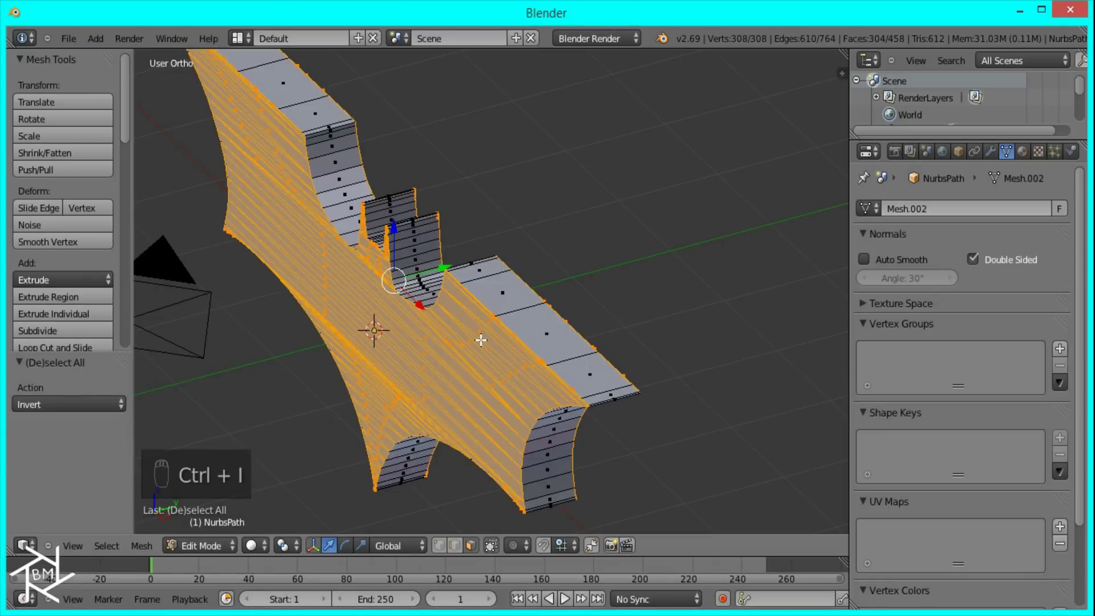
{"action": "key", "text": "x"}
{"action": "left_click", "coordinate": [482, 331]}
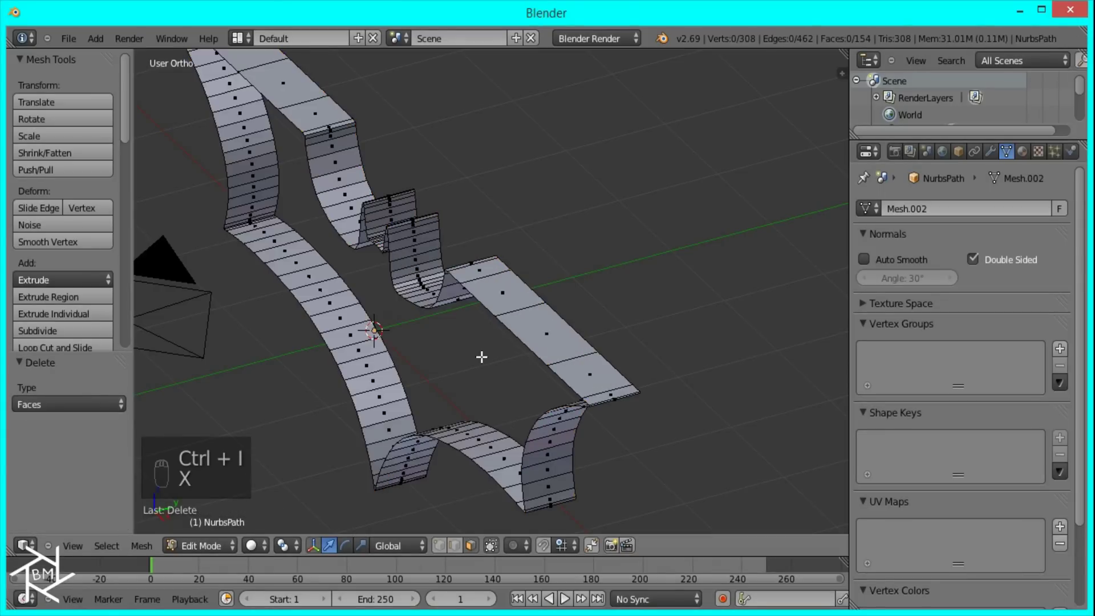
{"action": "middle_click_drag", "start_coordinate": [482, 356], "coordinate": [524, 327]}
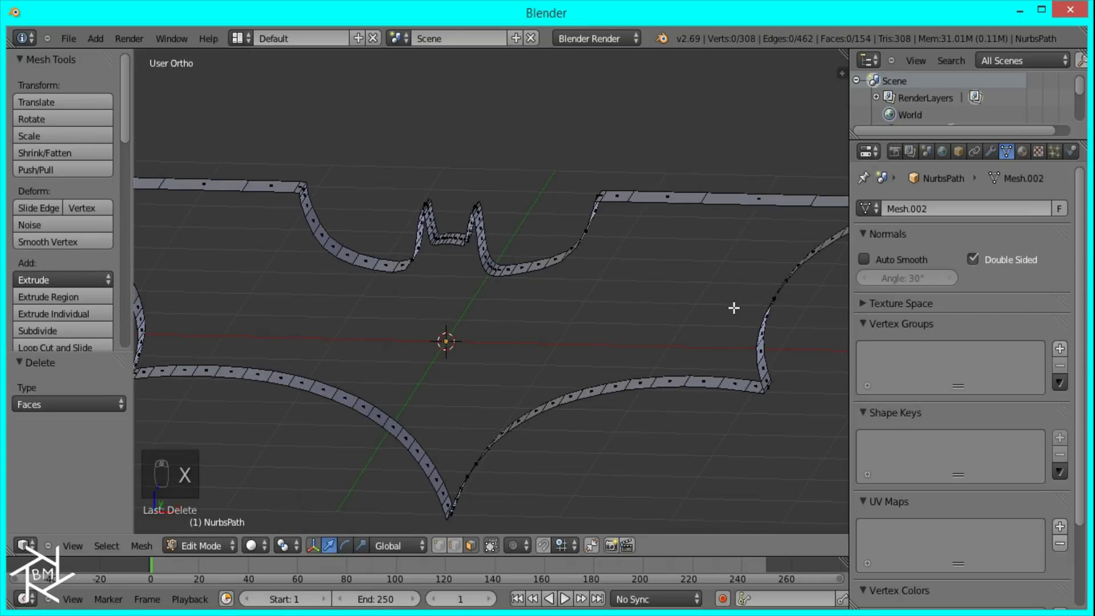
{"action": "middle_click_drag", "start_coordinate": [733, 308], "coordinate": [718, 305]}
{"action": "key", "text": "KP_1"}
Return to Object Mode and remove the bat outline's existing material slot.
{"action": "key", "text": "Tab"}
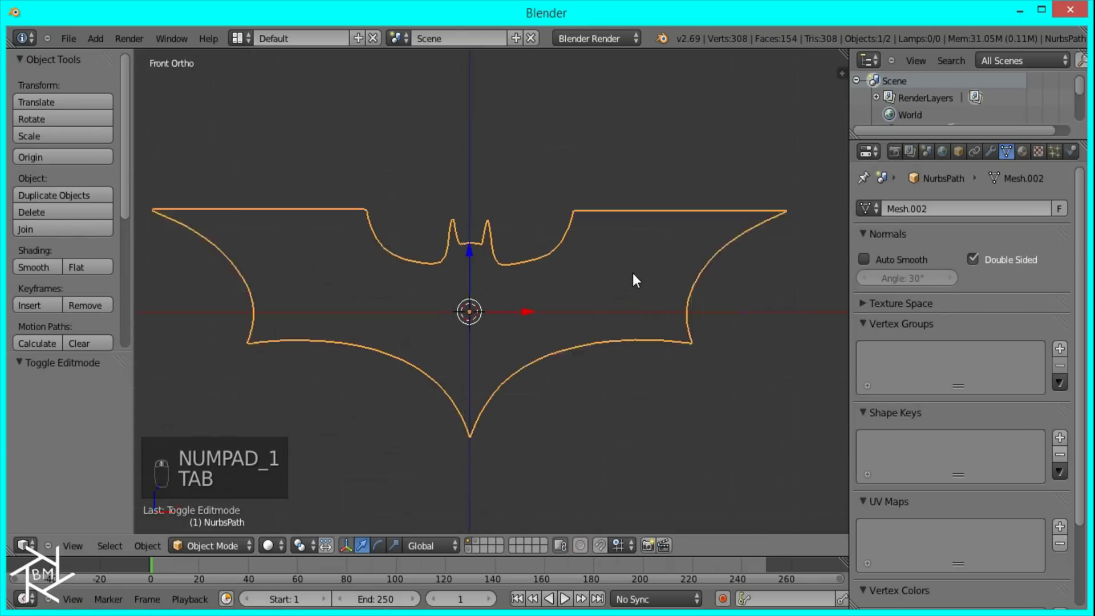
{"action": "scroll", "coordinate": [633, 272], "scroll_direction": "up", "scroll_amount": 2}
{"action": "scroll", "coordinate": [575, 236], "scroll_direction": "up", "scroll_amount": 3}
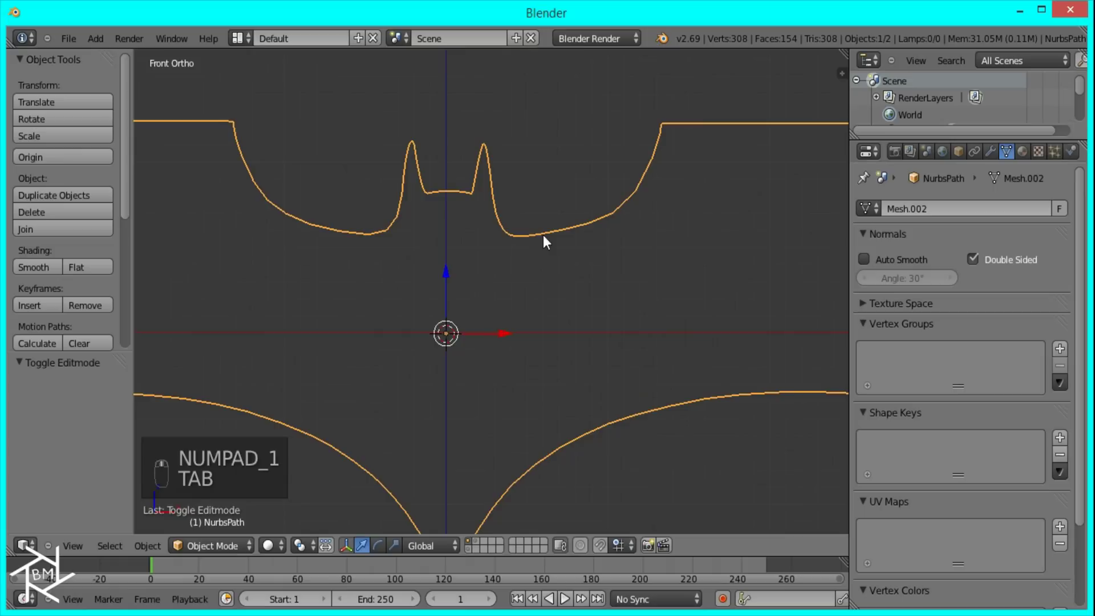
{"action": "scroll", "coordinate": [584, 352], "scroll_direction": "down", "scroll_amount": 3}
{"action": "scroll", "coordinate": [584, 351], "scroll_direction": "down", "scroll_amount": 2}
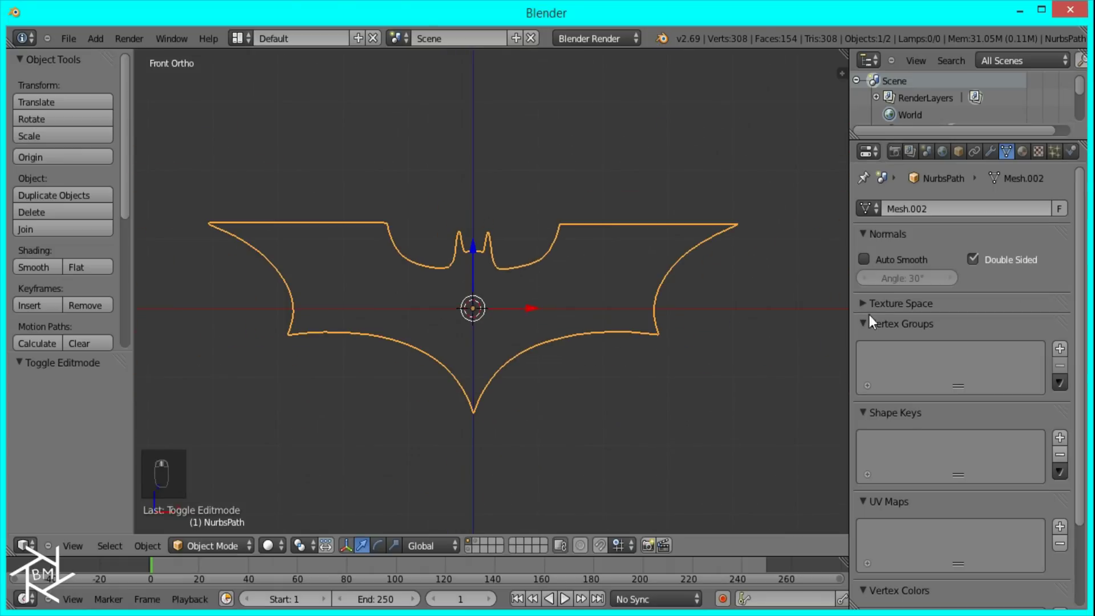
{"action": "left_click", "coordinate": [1021, 152]}
{"action": "left_click", "coordinate": [1074, 224]}
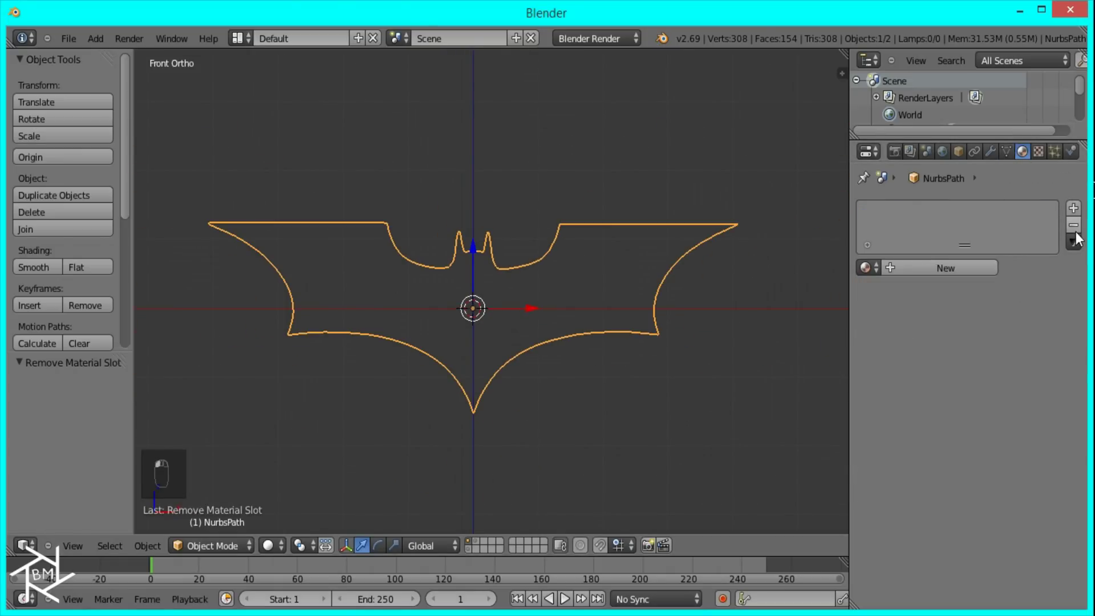
Add a Solidify modifier to the outline with thickness 0.0831.
{"action": "left_click", "coordinate": [991, 151]}
{"action": "left_click", "coordinate": [950, 210]}
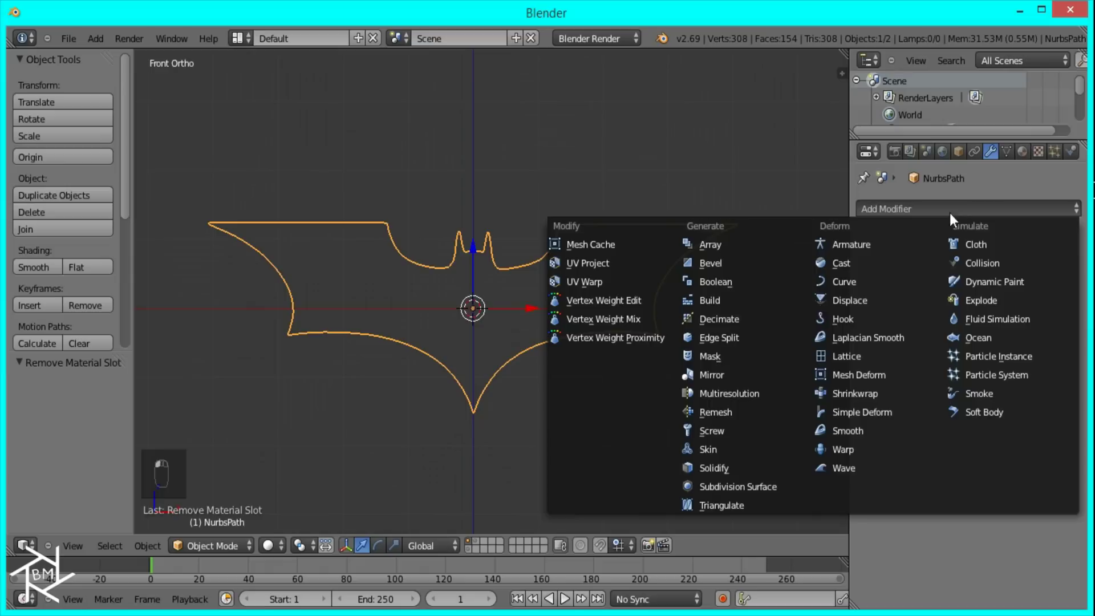
{"action": "left_click", "coordinate": [772, 470]}
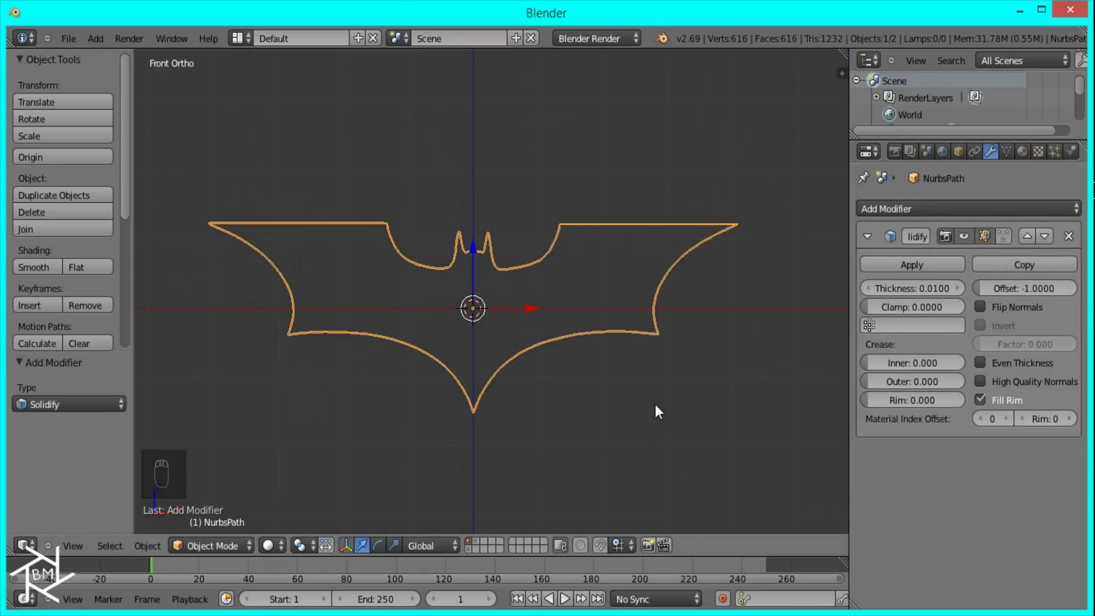
{"action": "scroll", "coordinate": [654, 402], "scroll_direction": "up", "scroll_amount": 4}
{"action": "mouse_move", "coordinate": [892, 286]}
{"action": "left_mouse_down"}
{"action": "mouse_move", "coordinate": [925, 292]}
{"action": "mouse_move", "coordinate": [898, 294]}
{"action": "left_mouse_up"}
Create a new material for the bat rim and adjust its diffuse colour.
{"action": "left_click", "coordinate": [1023, 151]}
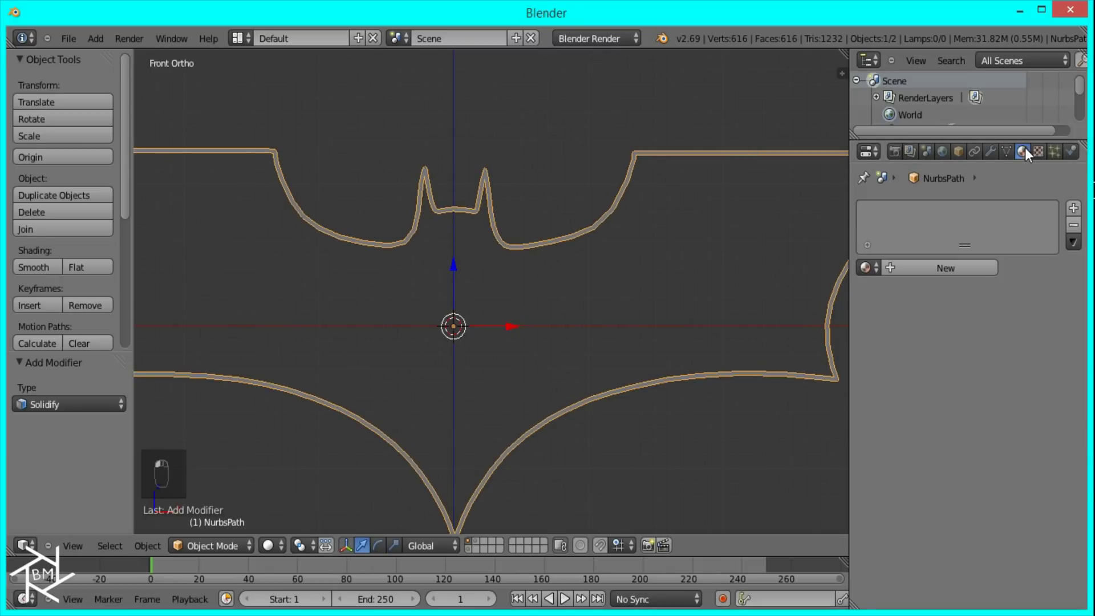
{"action": "left_click", "coordinate": [976, 266]}
{"action": "left_click", "coordinate": [926, 475]}
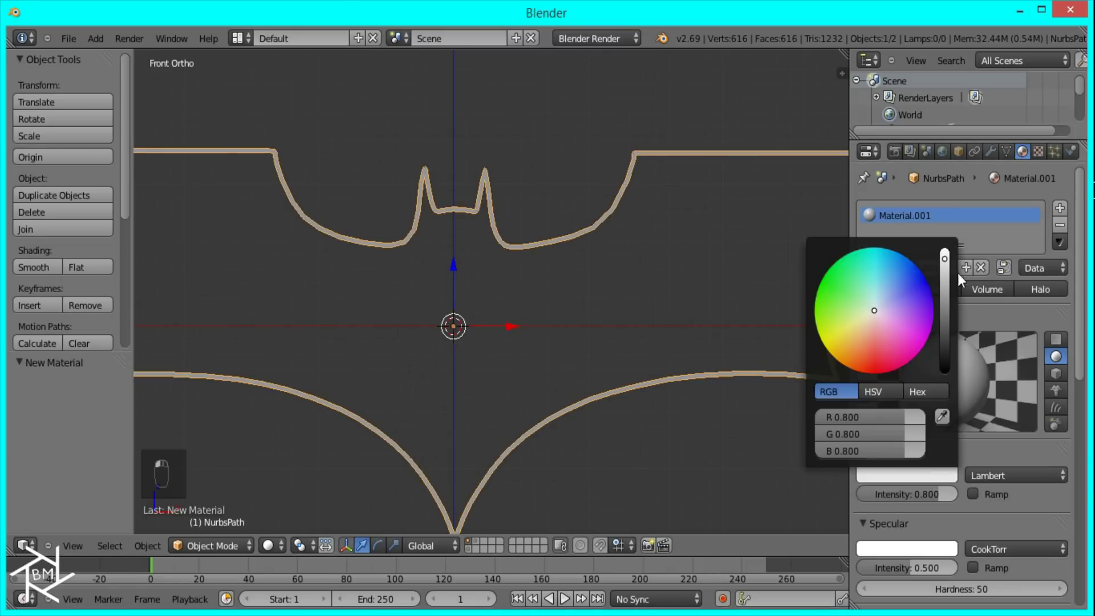
{"action": "mouse_move", "coordinate": [957, 273]}
{"action": "left_mouse_down"}
{"action": "mouse_move", "coordinate": [947, 286]}
{"action": "mouse_move", "coordinate": [944, 268]}
{"action": "left_mouse_up"}
{"action": "scroll", "coordinate": [1021, 536], "scroll_direction": "down", "scroll_amount": 3}
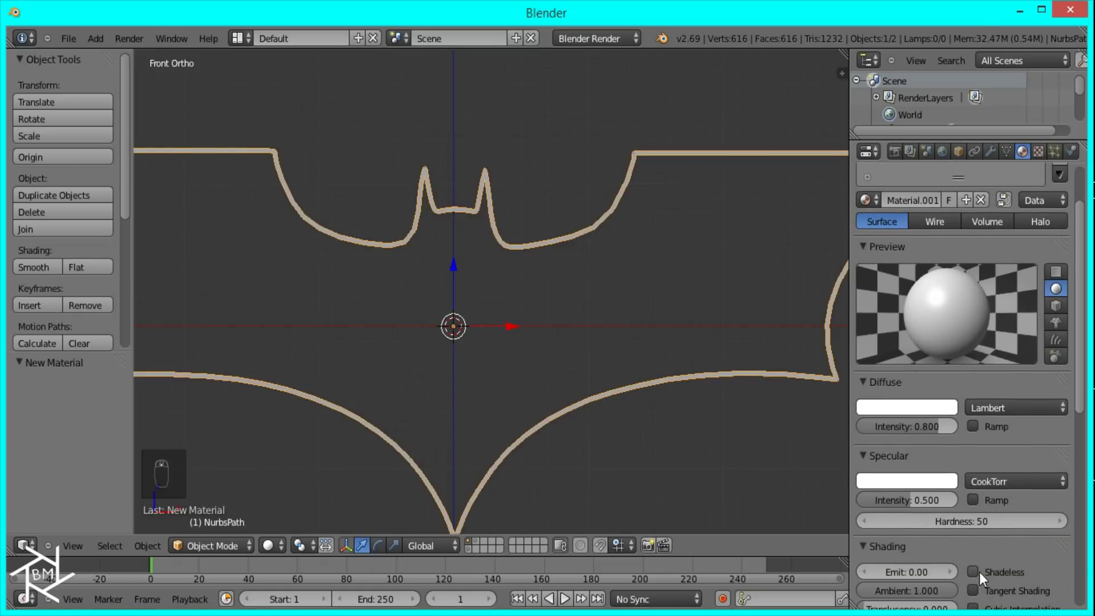
Set the world horizon colour to black and check it in rendered preview.
{"action": "left_click", "coordinate": [943, 150]}
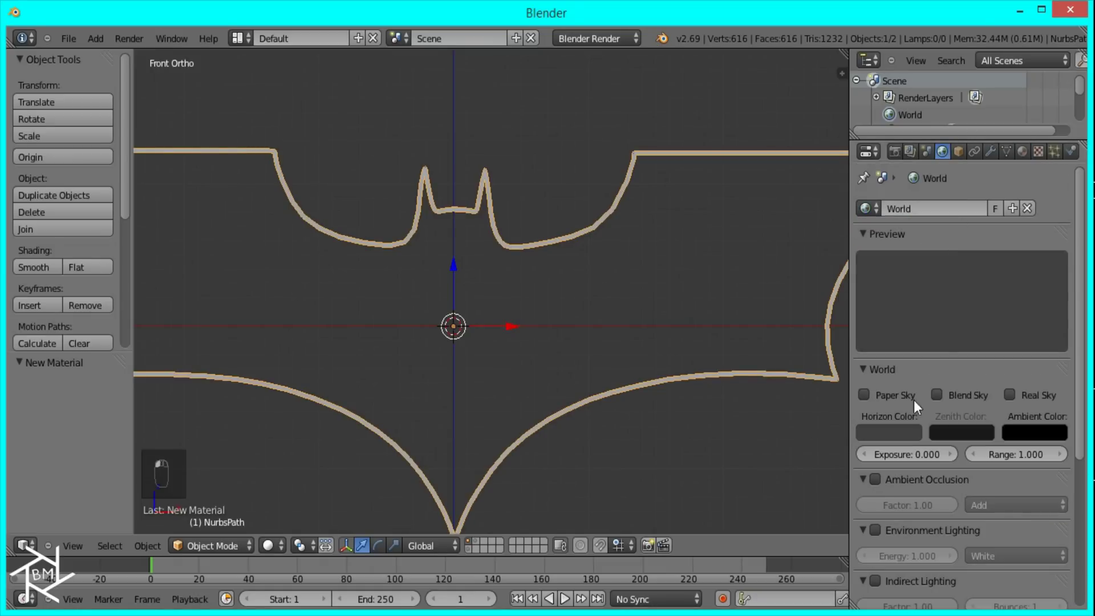
{"action": "left_click", "coordinate": [905, 436]}
{"action": "left_click_drag", "start_coordinate": [1004, 287], "coordinate": [984, 387]}
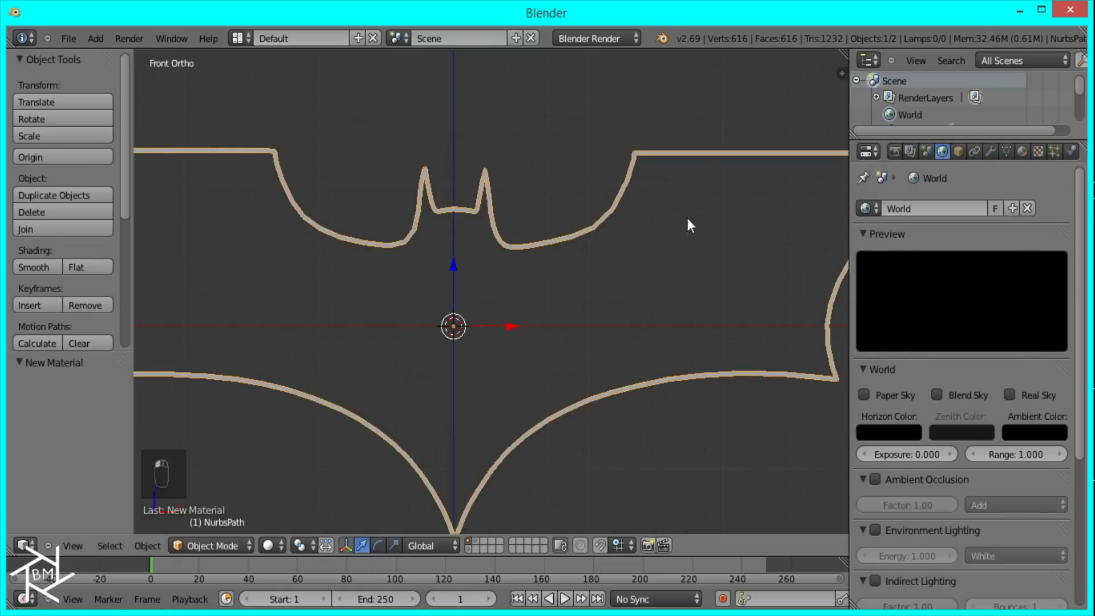
{"action": "scroll", "coordinate": [648, 320], "scroll_direction": "down", "scroll_amount": 3}
{"action": "key", "text": "shift+z"}
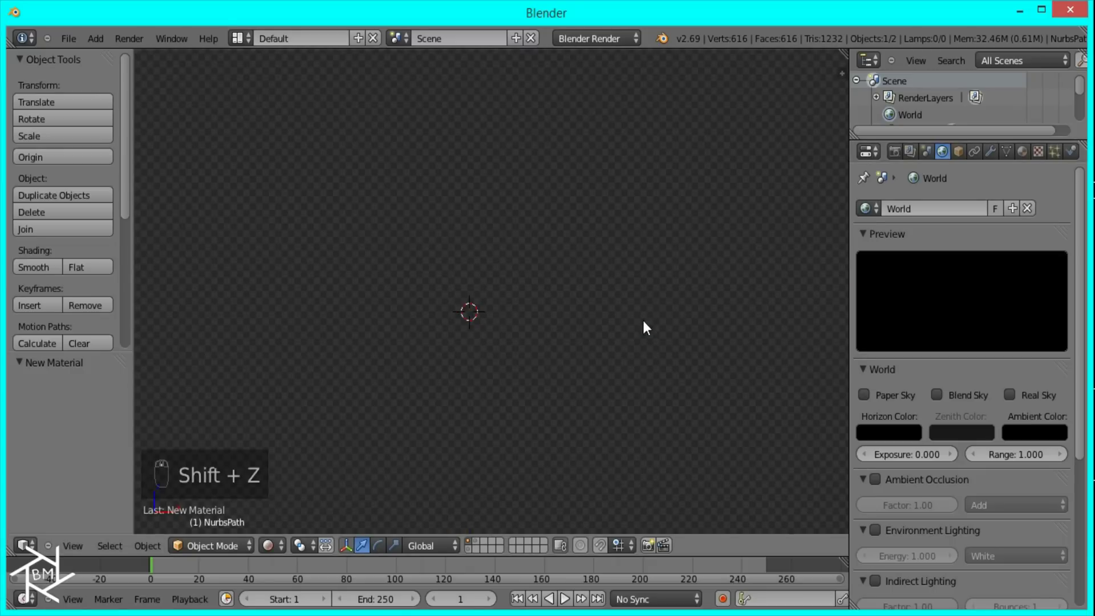
{"action": "key", "text": "z"}
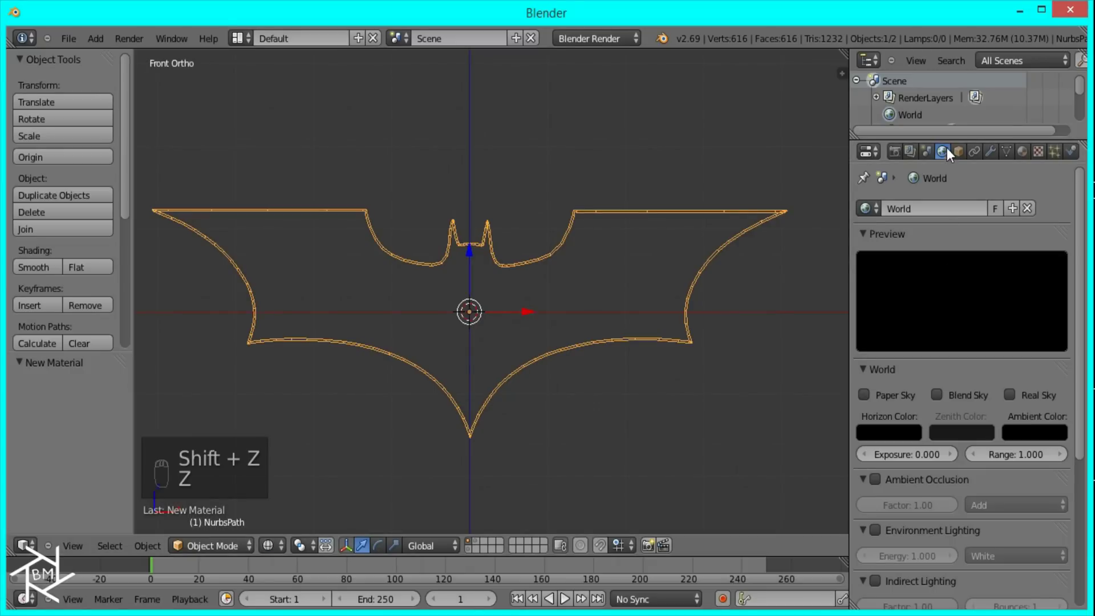
Make the outline material shadeless white and verify it renders white on black.
{"action": "left_click", "coordinate": [1021, 152]}
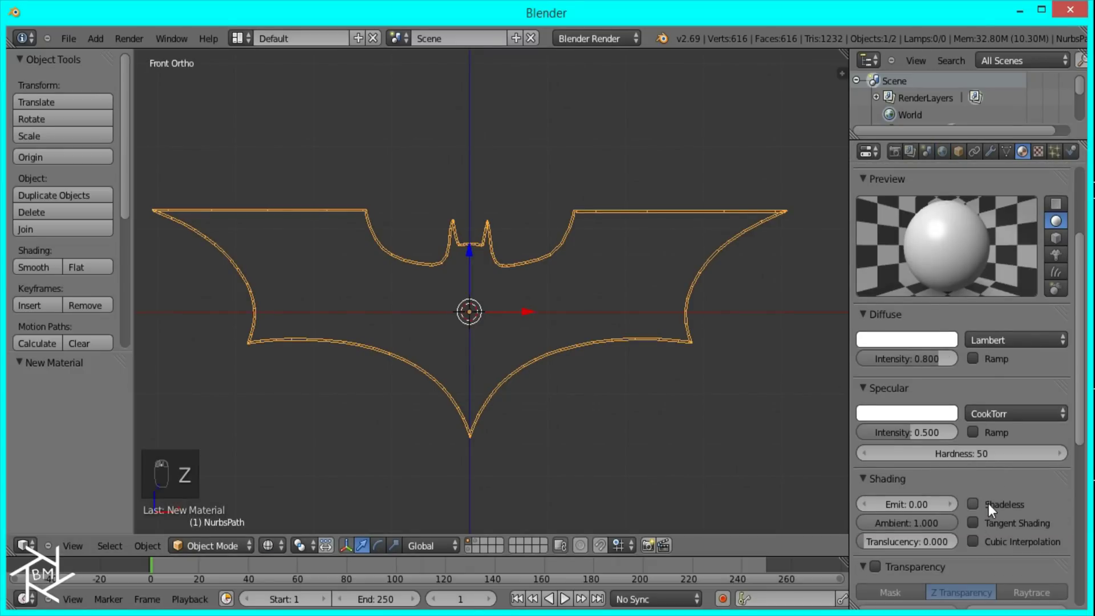
{"action": "left_click", "coordinate": [988, 504]}
{"action": "key", "text": "shift+z"}
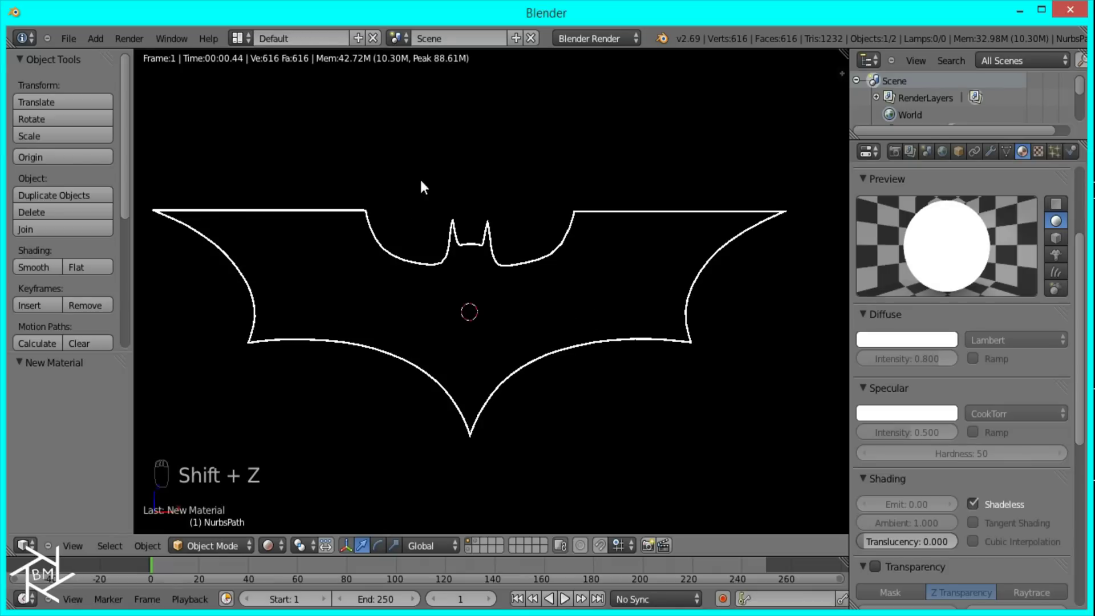
{"action": "scroll", "coordinate": [638, 346], "scroll_direction": "up", "scroll_amount": 1}
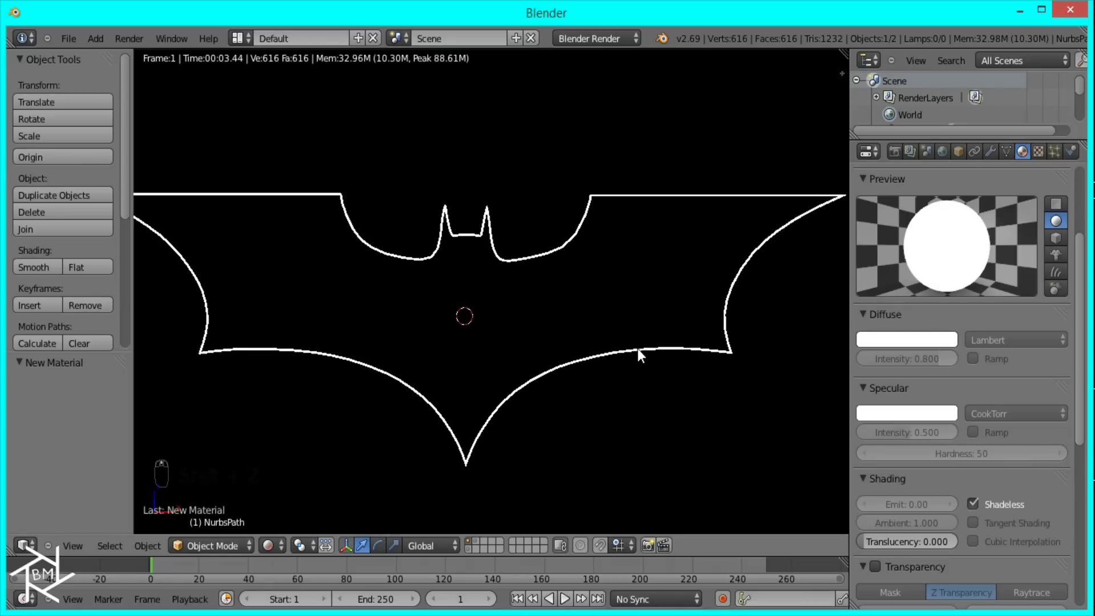
{"action": "key", "text": "z"}
{"action": "scroll", "coordinate": [589, 313], "scroll_direction": "up", "scroll_amount": 2}
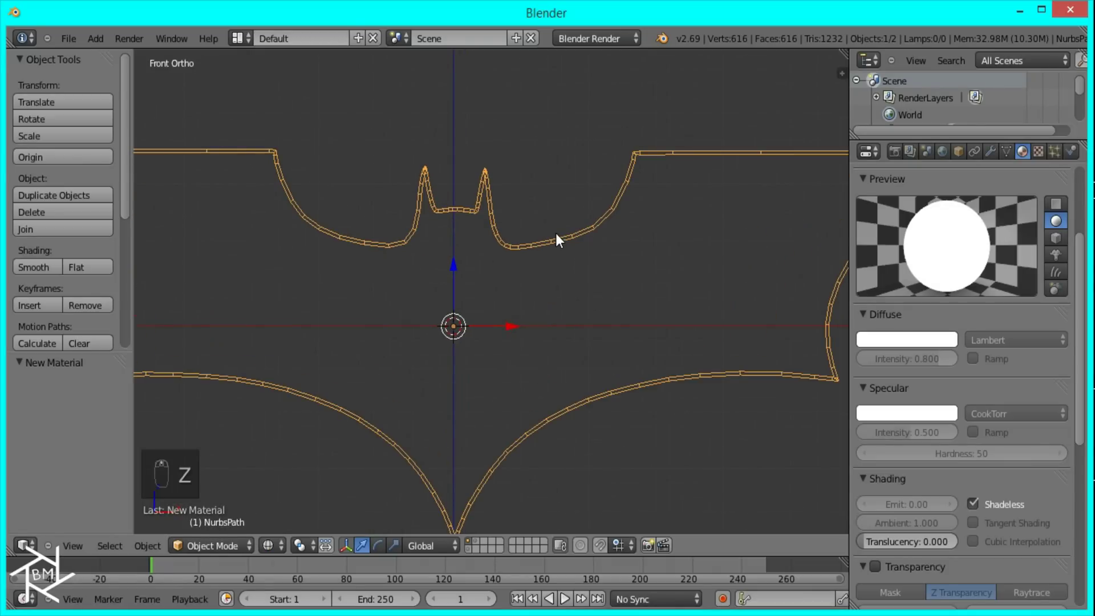
Drag the Solidify thickness up, then down through zero to -0.0349, checking the band in solid view.
{"action": "left_click", "coordinate": [991, 152]}
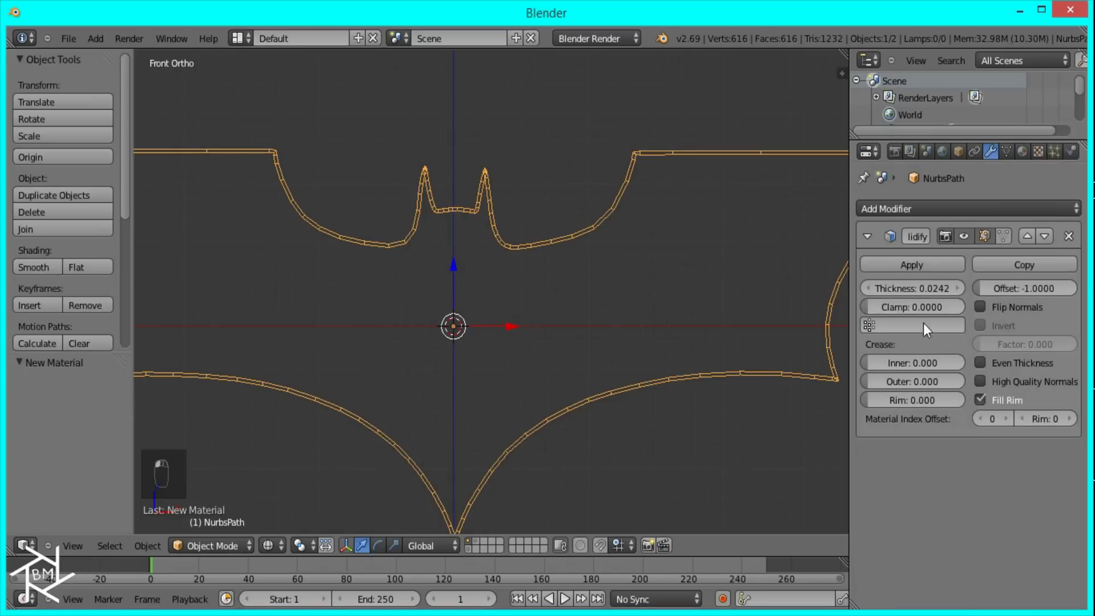
{"action": "scroll", "coordinate": [740, 317], "scroll_direction": "down", "scroll_amount": 2}
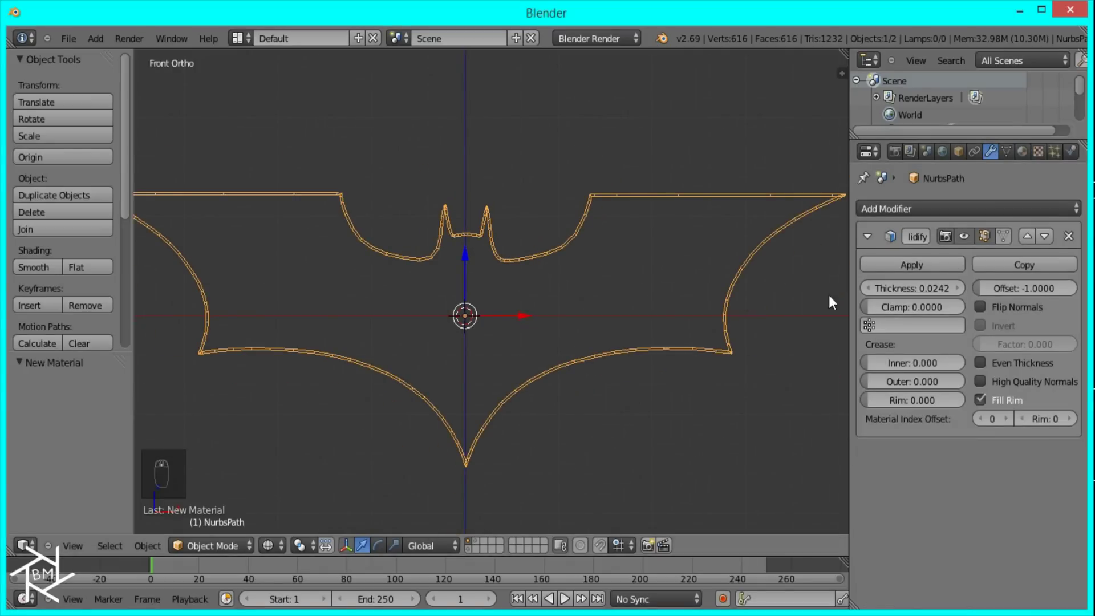
{"action": "left_click_drag", "start_coordinate": [890, 284], "coordinate": [961, 291]}
{"action": "scroll", "coordinate": [481, 255], "scroll_direction": "down", "scroll_amount": 3}
{"action": "key", "text": "z"}
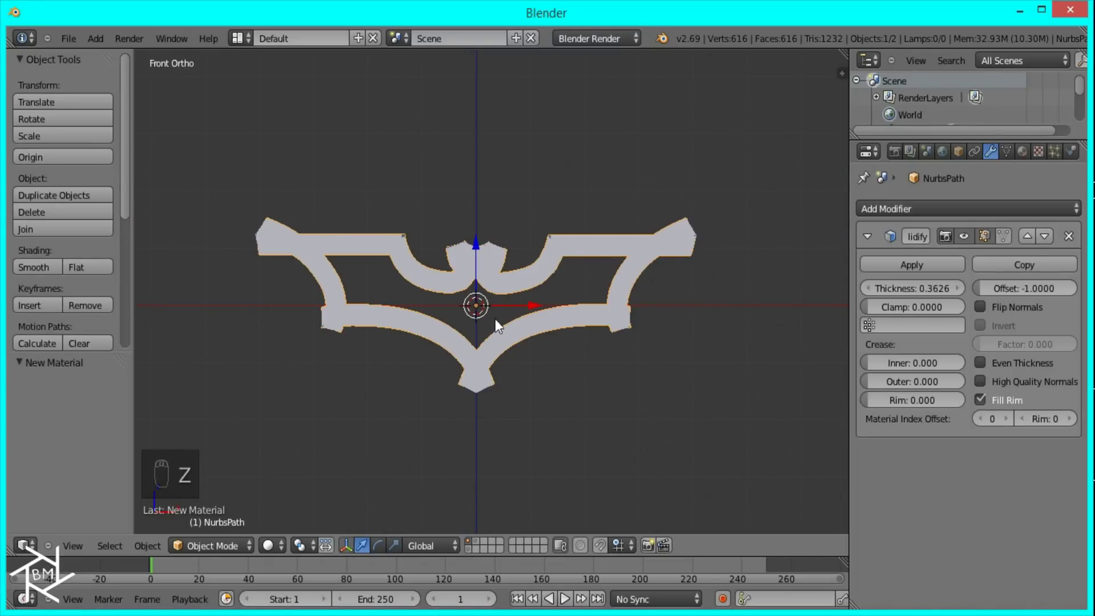
{"action": "left_click_drag", "start_coordinate": [932, 289], "coordinate": [864, 296]}
{"action": "scroll", "coordinate": [796, 306], "scroll_direction": "up", "scroll_amount": 4}
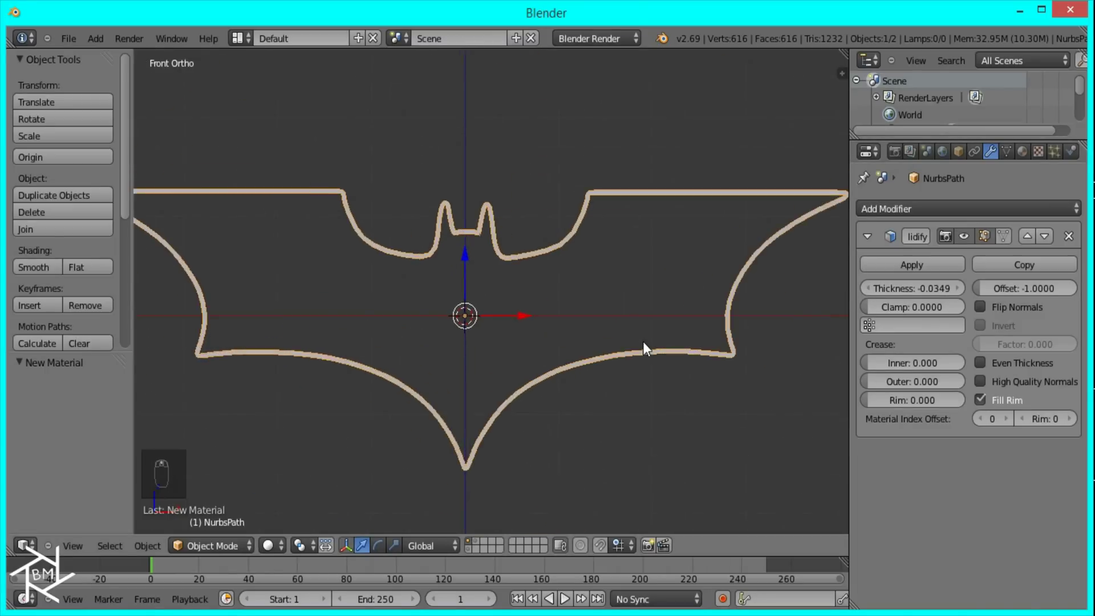
{"action": "middle_click_drag", "start_coordinate": [672, 282], "coordinate": [679, 305]}
{"action": "key", "text": "KP_1"}
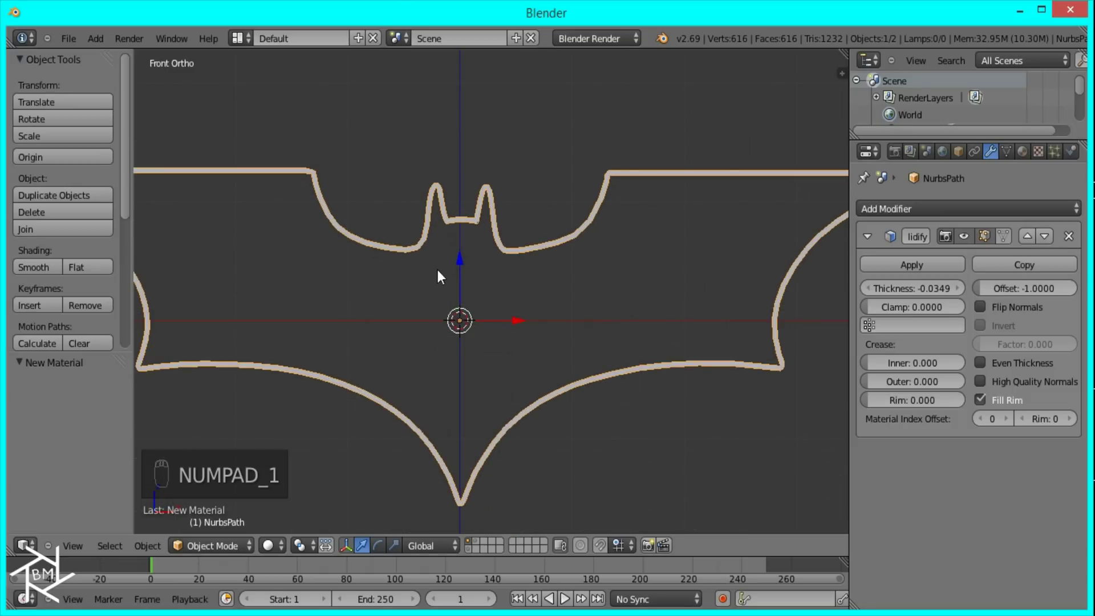
{"action": "middle_click_drag", "start_coordinate": [478, 221], "coordinate": [511, 320]}
Smooth-shade the bat band and add an Edge Split modifier with a 30° split angle.
{"action": "scroll", "coordinate": [367, 323], "scroll_direction": "up", "scroll_amount": 4}
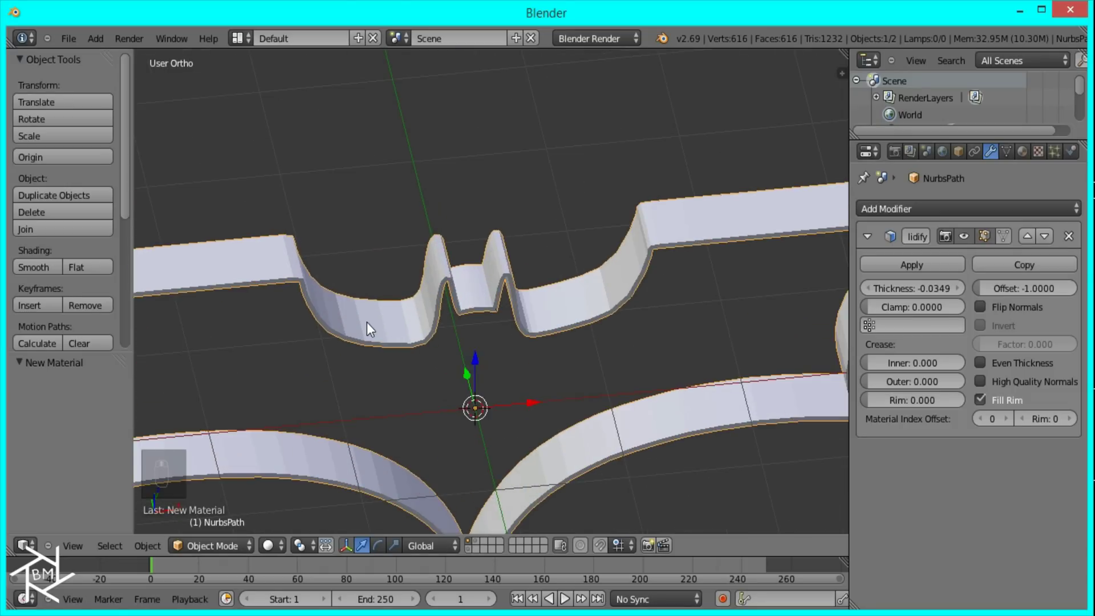
{"action": "left_click", "coordinate": [34, 267]}
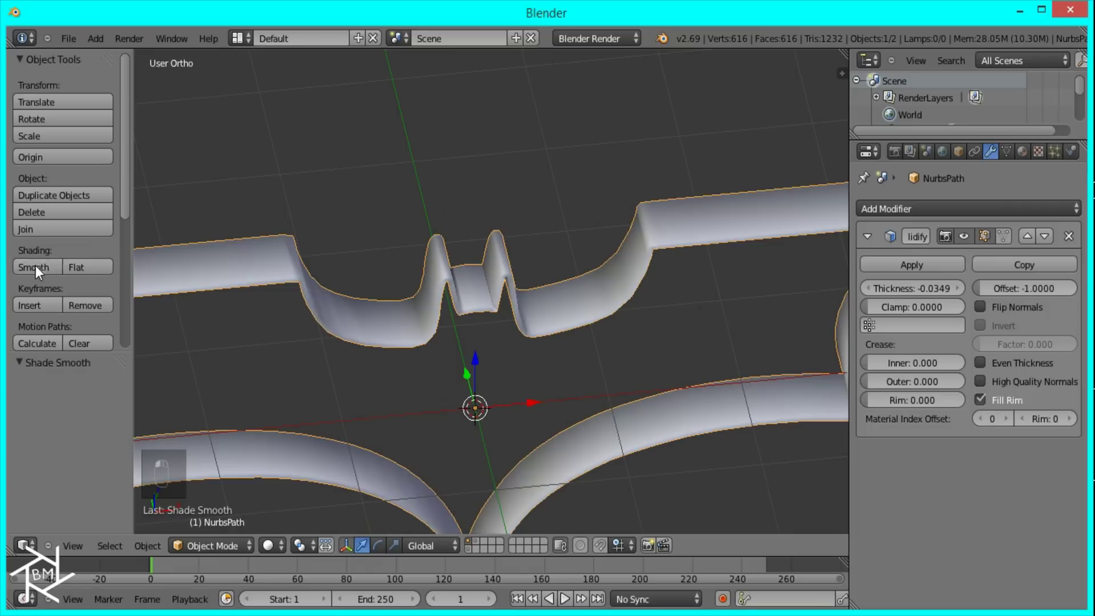
{"action": "left_click", "coordinate": [908, 209]}
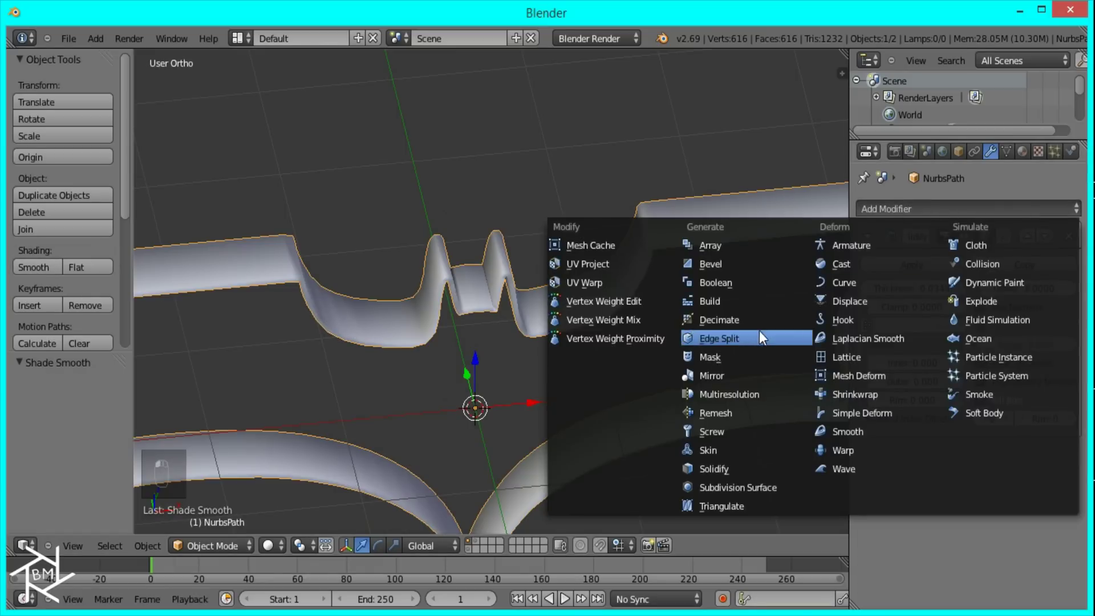
{"action": "left_click", "coordinate": [696, 335]}
{"action": "middle_click_drag", "start_coordinate": [574, 332], "coordinate": [579, 237]}
{"action": "key", "text": "KP_1"}
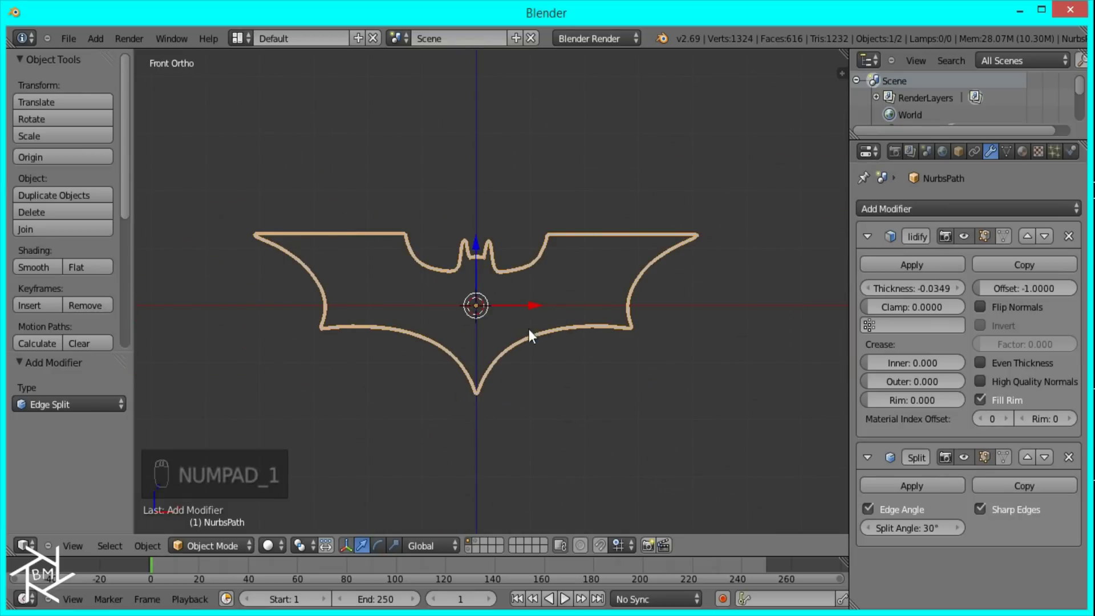
Delete the bat outline object and show the layer holding the spare filled bat.
{"action": "key", "text": "x"}
{"action": "left_click", "coordinate": [644, 267]}
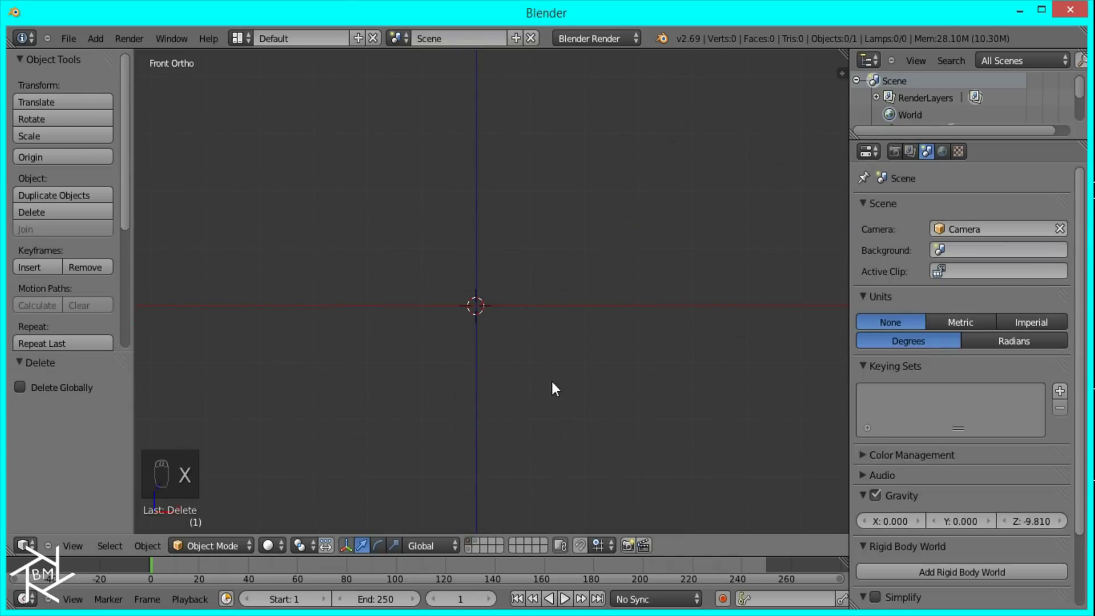
{"action": "left_click", "coordinate": [473, 542]}
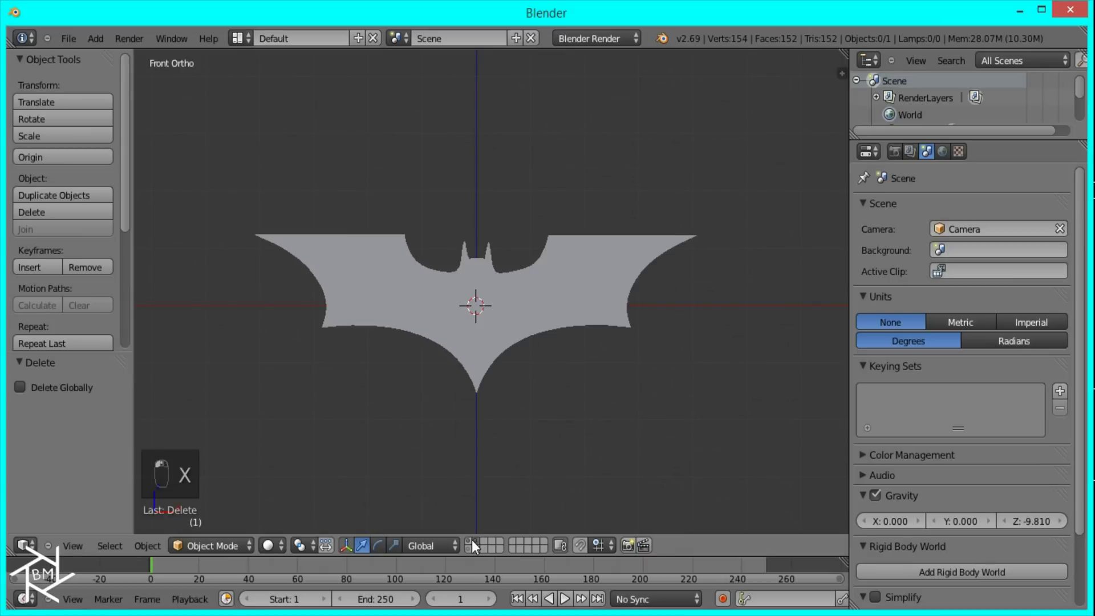
{"action": "left_click", "coordinate": [471, 542]}
{"action": "middle_click_drag", "start_coordinate": [499, 504], "coordinate": [476, 525], "text": "shift"}
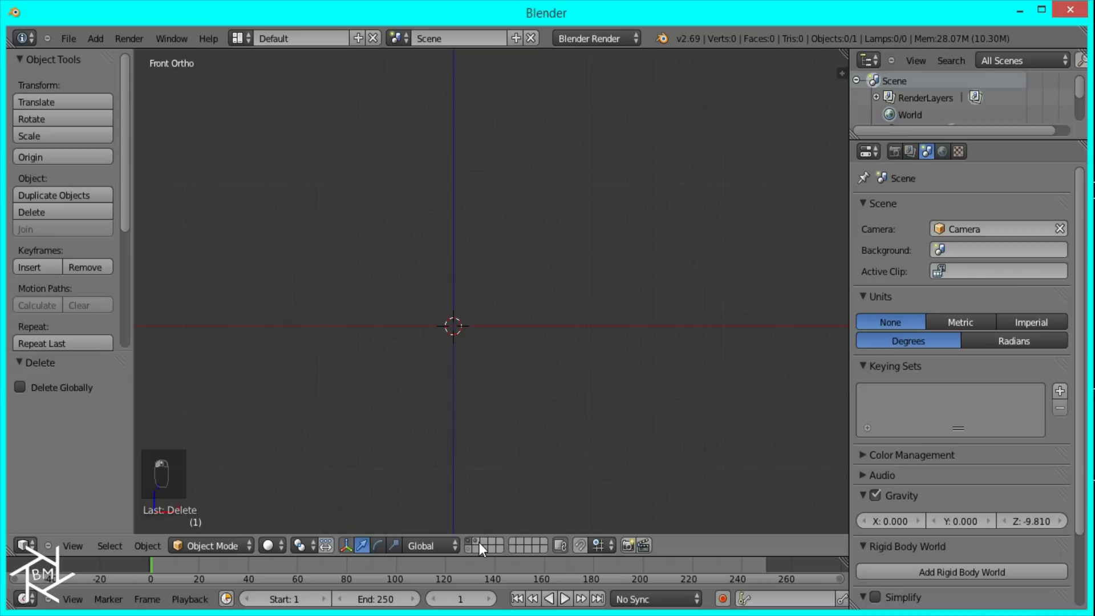
{"action": "left_click", "coordinate": [479, 542]}
{"action": "scroll", "coordinate": [508, 323], "scroll_direction": "down", "scroll_amount": 3}
Duplicate the filled bat onto layer 3, keeping the original selected on layer 2.
{"action": "right_click", "coordinate": [506, 309]}
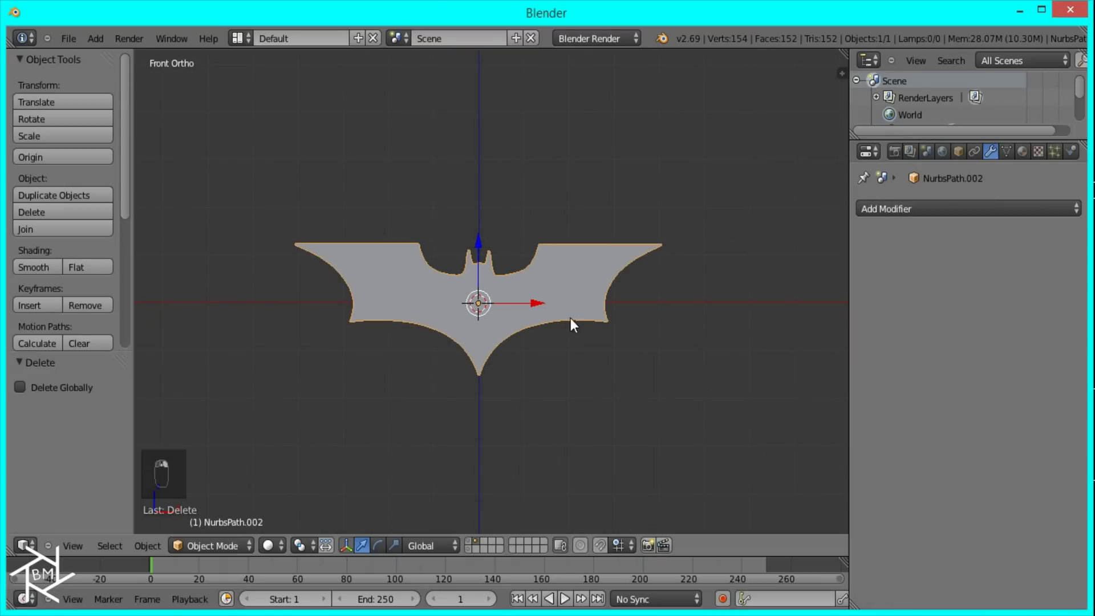
{"action": "key", "text": "shift+d"}
{"action": "left_click", "coordinate": [643, 286]}
{"action": "key", "text": "m"}
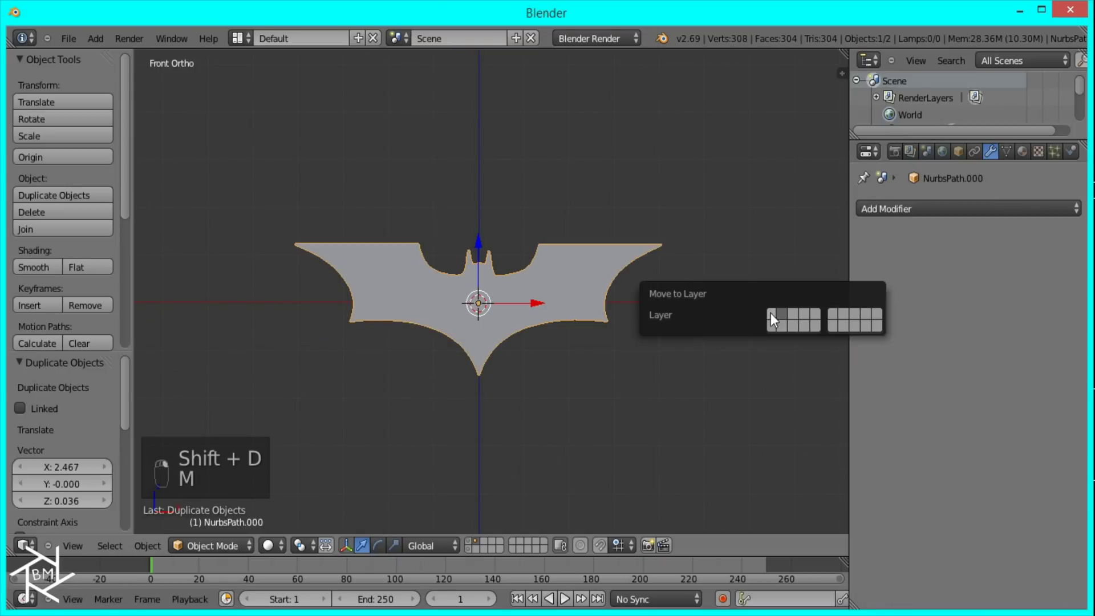
{"action": "left_click", "coordinate": [796, 315]}
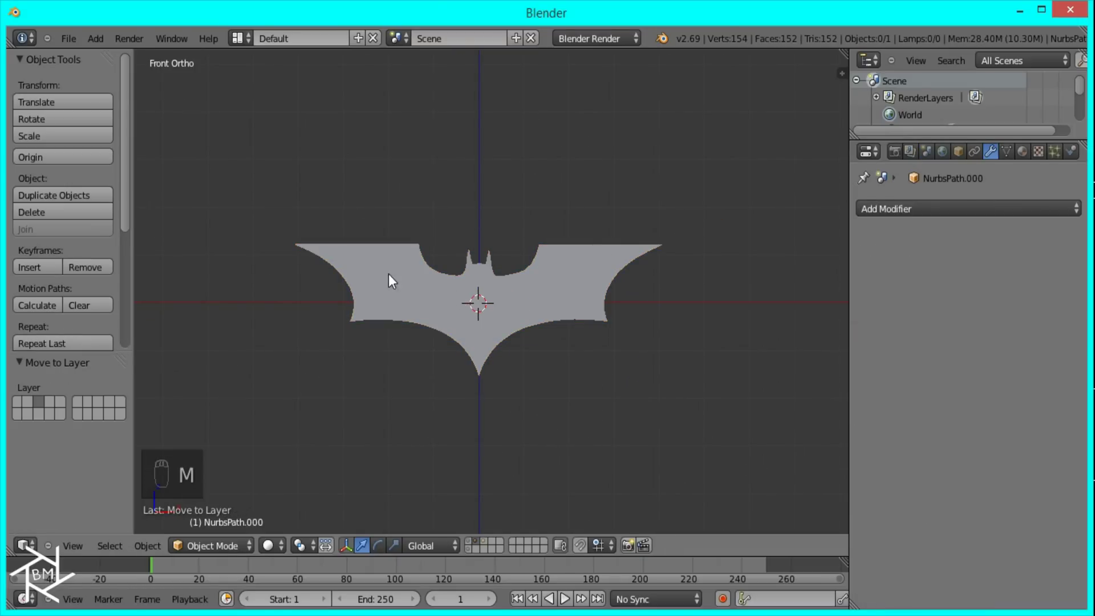
{"action": "scroll", "coordinate": [510, 317], "scroll_direction": "up", "scroll_amount": 3}
{"action": "right_click", "coordinate": [510, 316]}
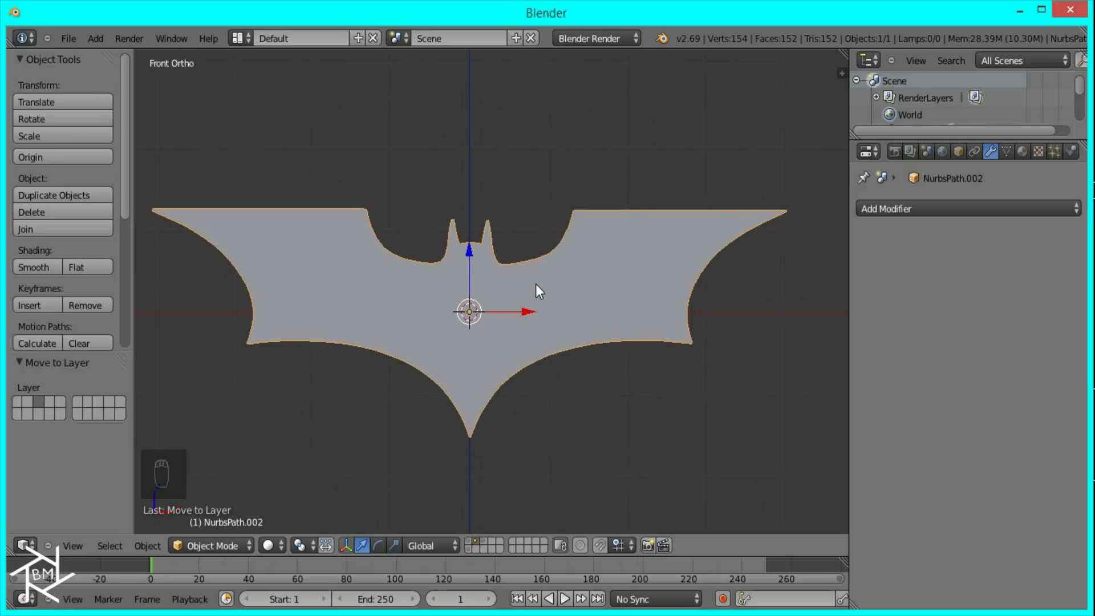
Convert the filled bat mesh into an outline curve and inspect its points.
{"action": "key", "text": "alt+c"}
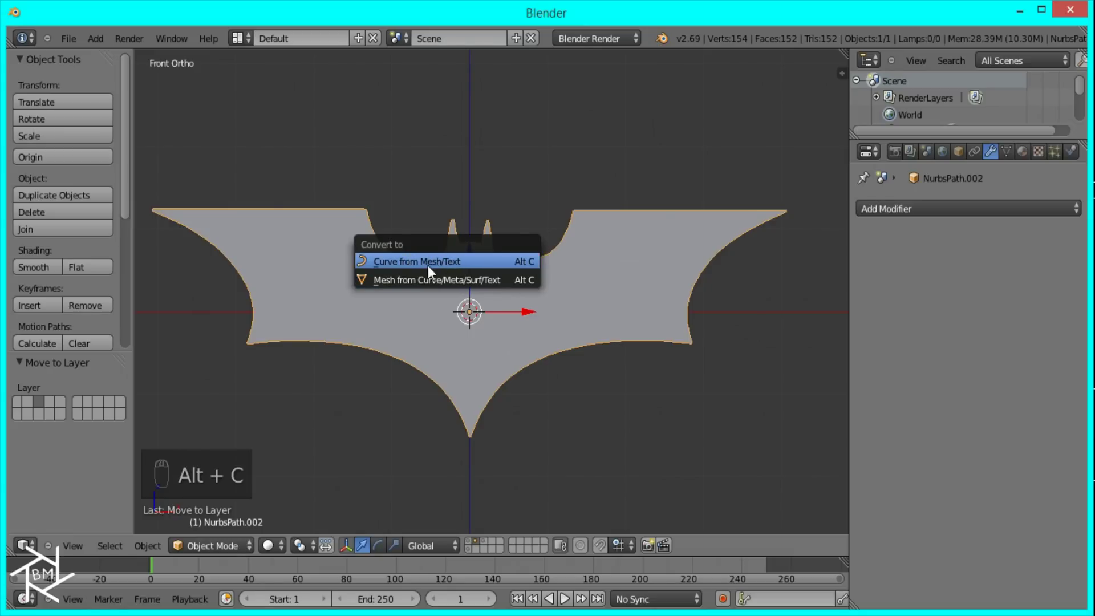
{"action": "left_click", "coordinate": [447, 262]}
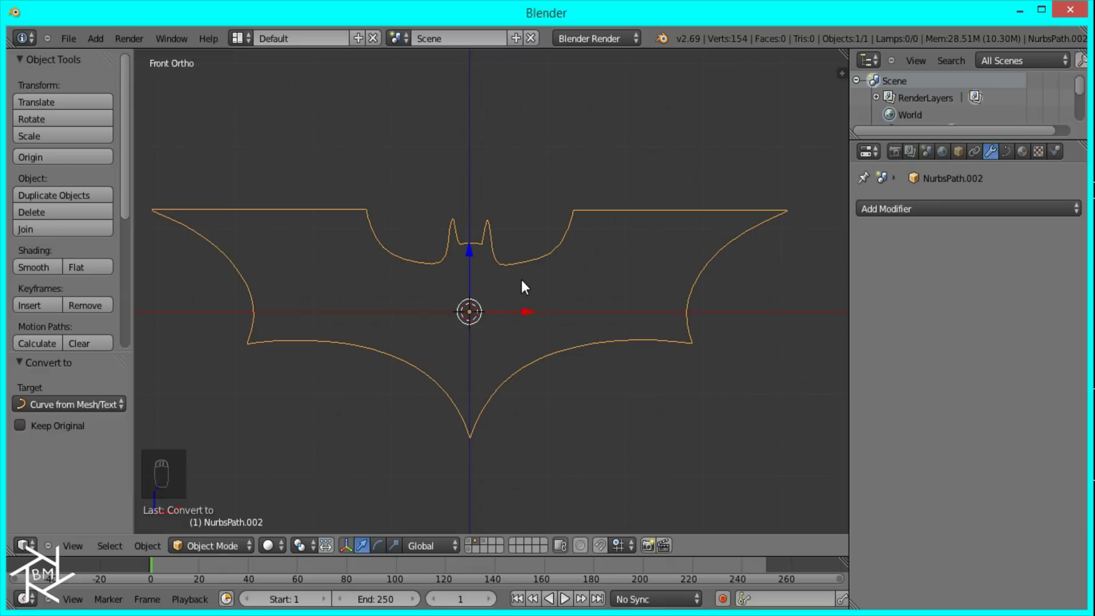
{"action": "scroll", "coordinate": [531, 277], "scroll_direction": "up", "scroll_amount": 3}
{"action": "key", "text": "Tab"}
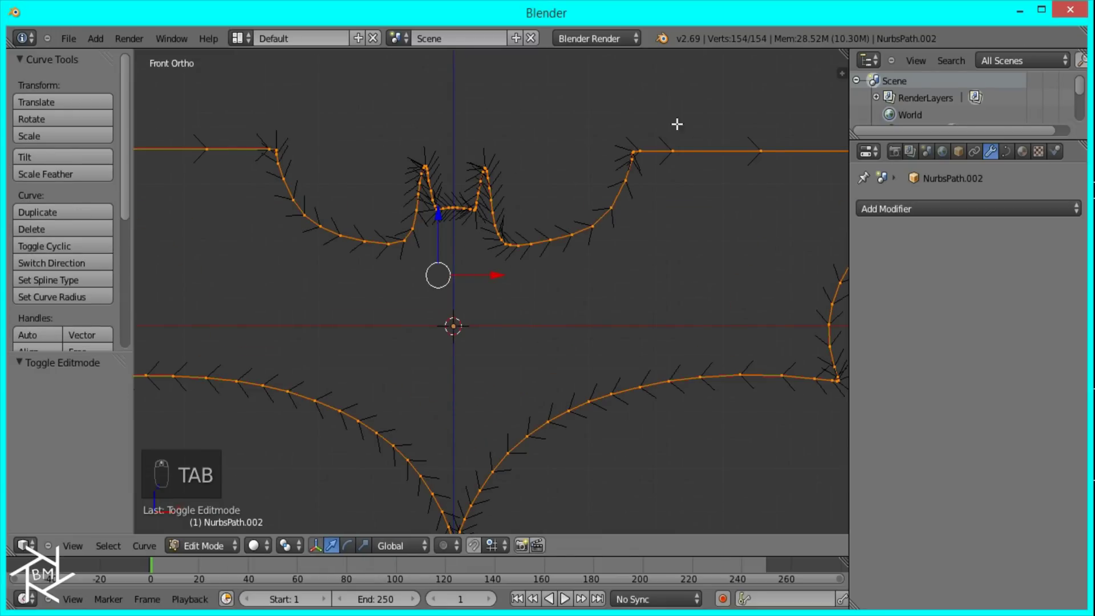
{"action": "scroll", "coordinate": [630, 276], "scroll_direction": "down", "scroll_amount": 3}
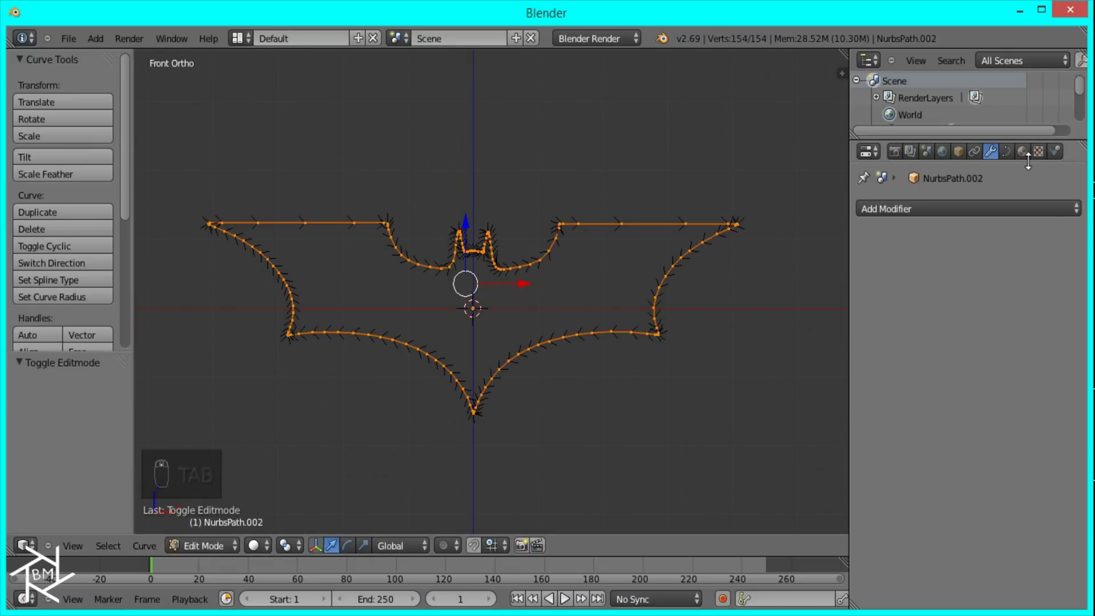
{"action": "key", "text": "Tab"}
Add a Bezier circle at the centre with its preview resolution set to 2.
{"action": "key", "text": "shift+a"}
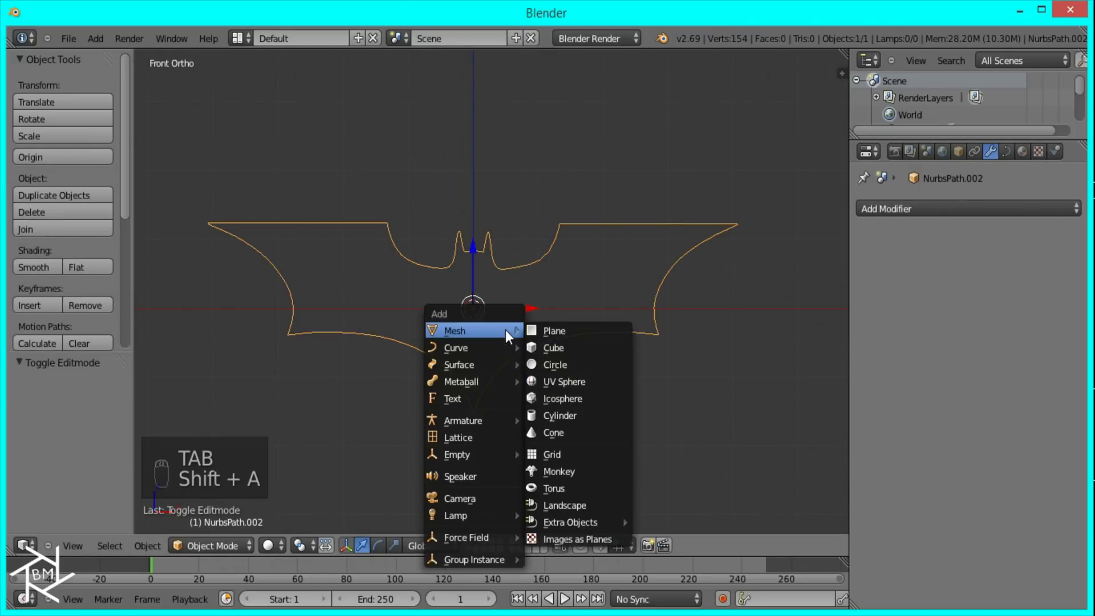
{"action": "mouse_move", "coordinate": [508, 349]}
{"action": "left_click", "coordinate": [566, 363]}
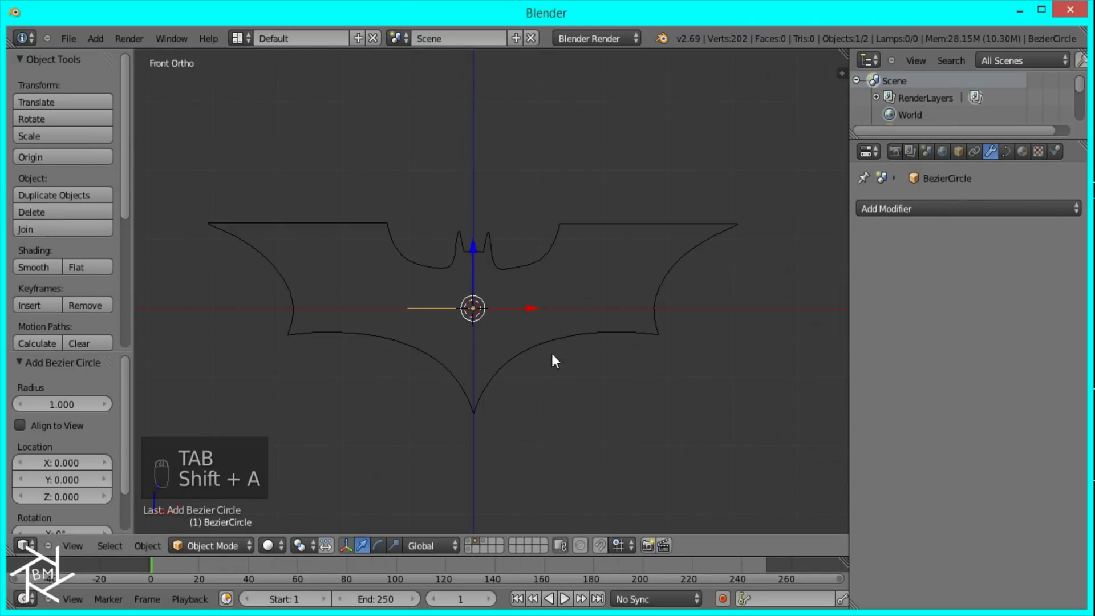
{"action": "middle_click_drag", "start_coordinate": [553, 360], "coordinate": [494, 438]}
{"action": "key", "text": "Tab"}
{"action": "key", "text": "Tab"}
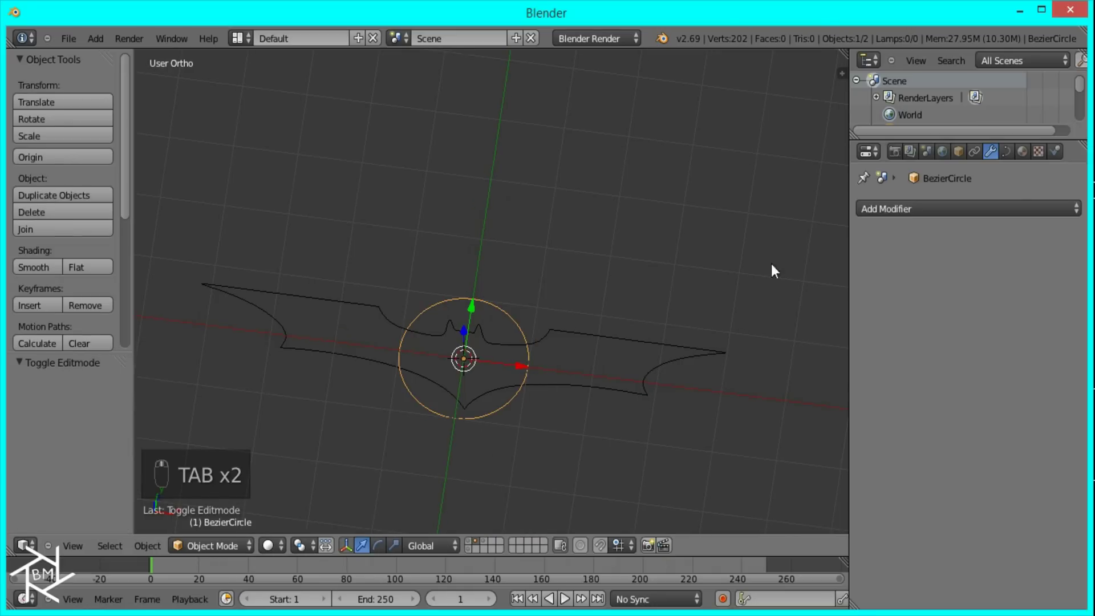
{"action": "left_click", "coordinate": [1007, 151]}
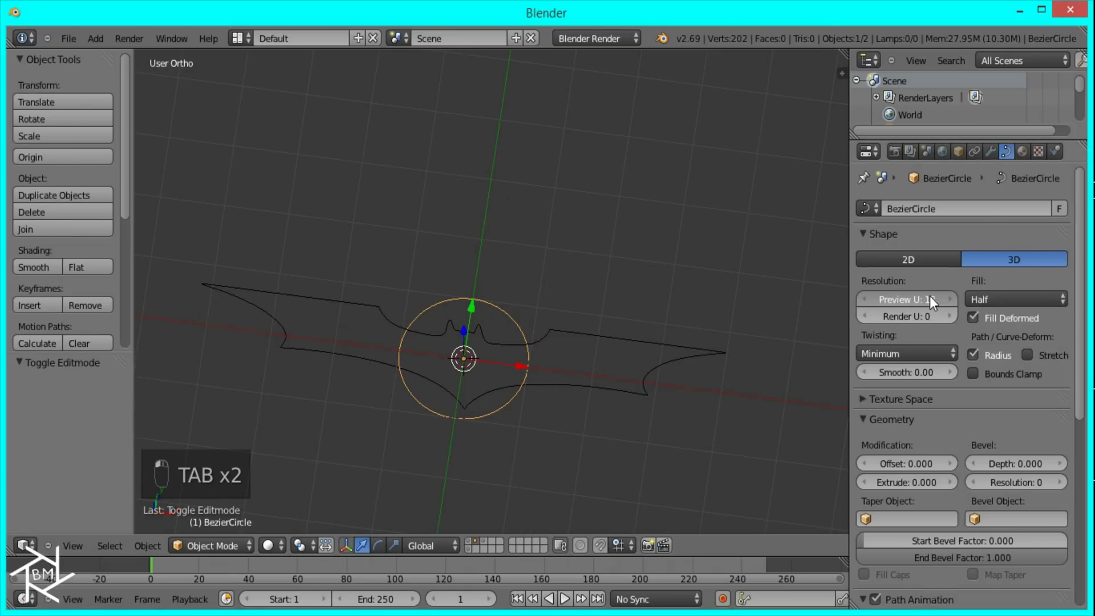
{"action": "left_click_drag", "start_coordinate": [930, 296], "coordinate": [595, 318]}
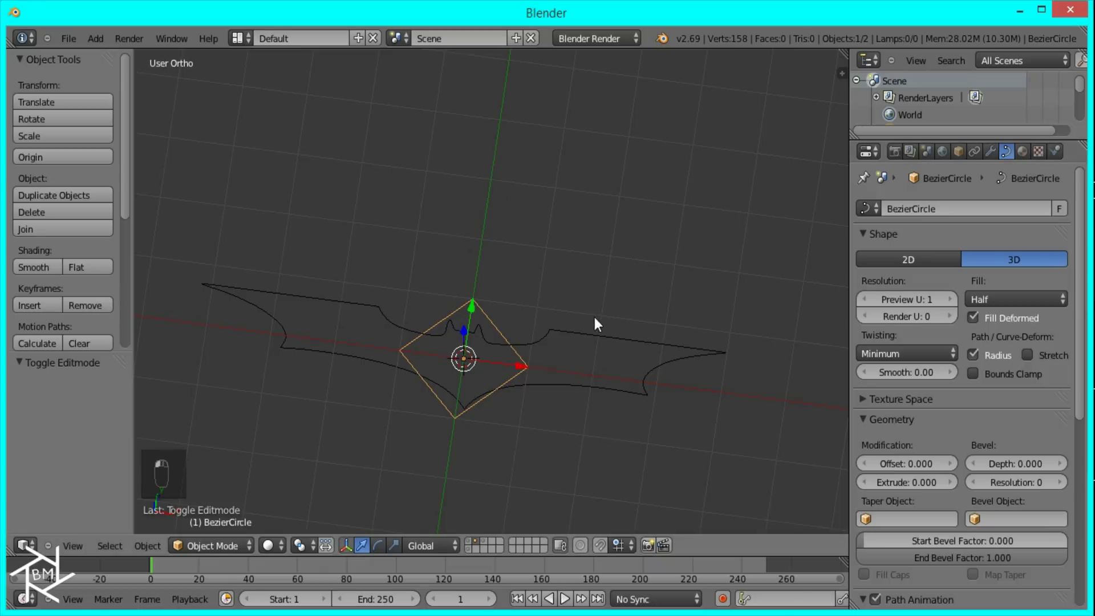
{"action": "left_click", "coordinate": [941, 300]}
{"action": "middle_click_drag", "start_coordinate": [684, 407], "coordinate": [670, 277]}
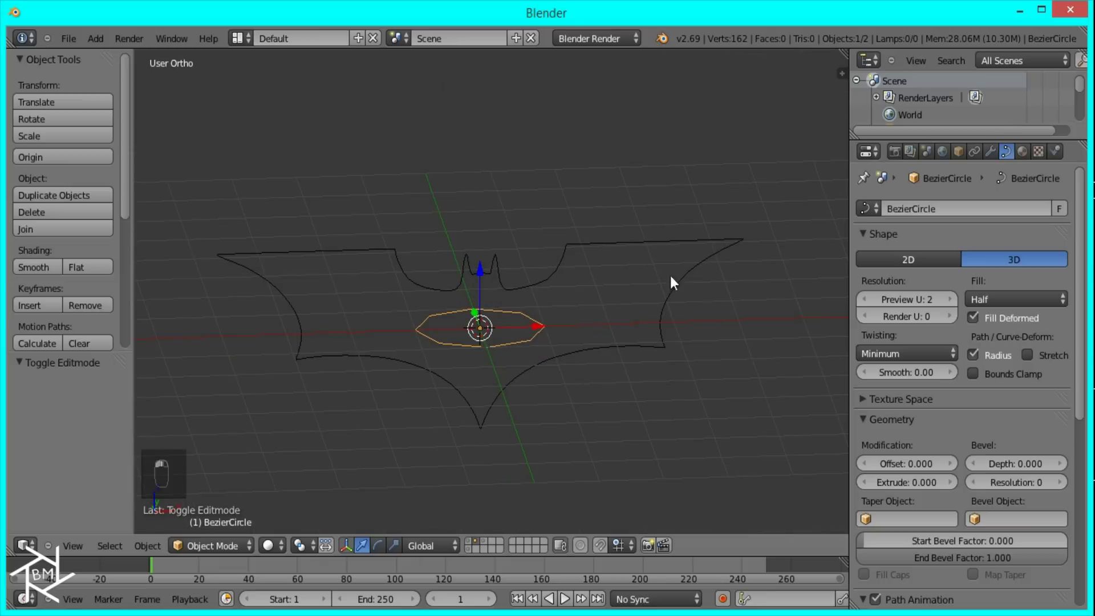
{"action": "right_click", "coordinate": [639, 248]}
{"action": "mouse_move", "coordinate": [540, 270]}
{"action": "middle_mouse_down"}
{"action": "mouse_move", "coordinate": [601, 314]}
{"action": "mouse_move", "coordinate": [552, 270]}
{"action": "middle_mouse_up"}
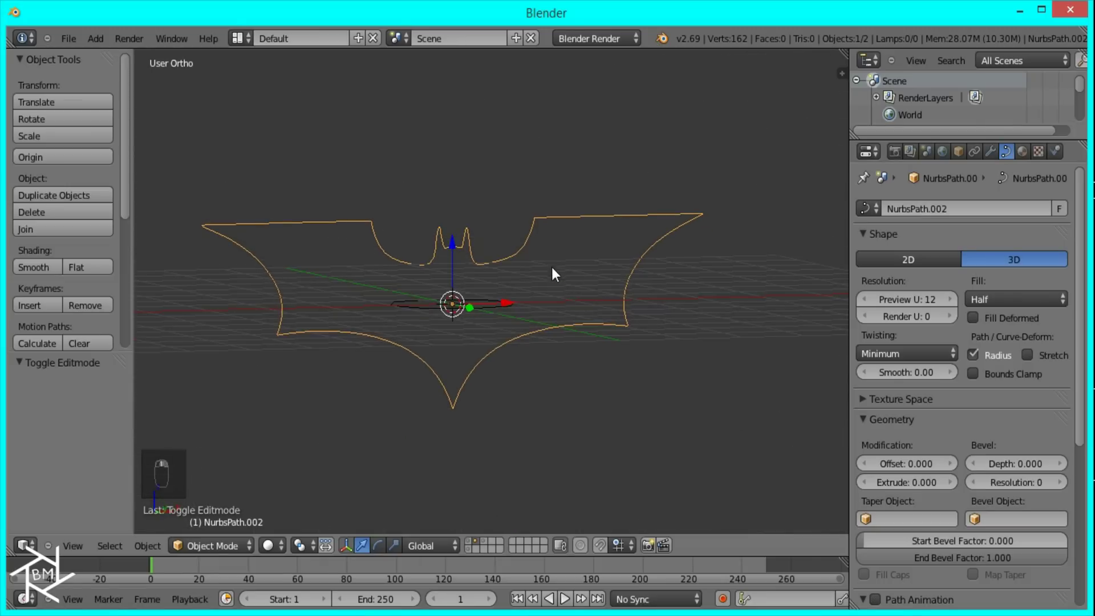
Use BezierCircle as the bat curve's bevel object.
{"action": "left_click", "coordinate": [987, 519]}
{"action": "left_click", "coordinate": [995, 346]}
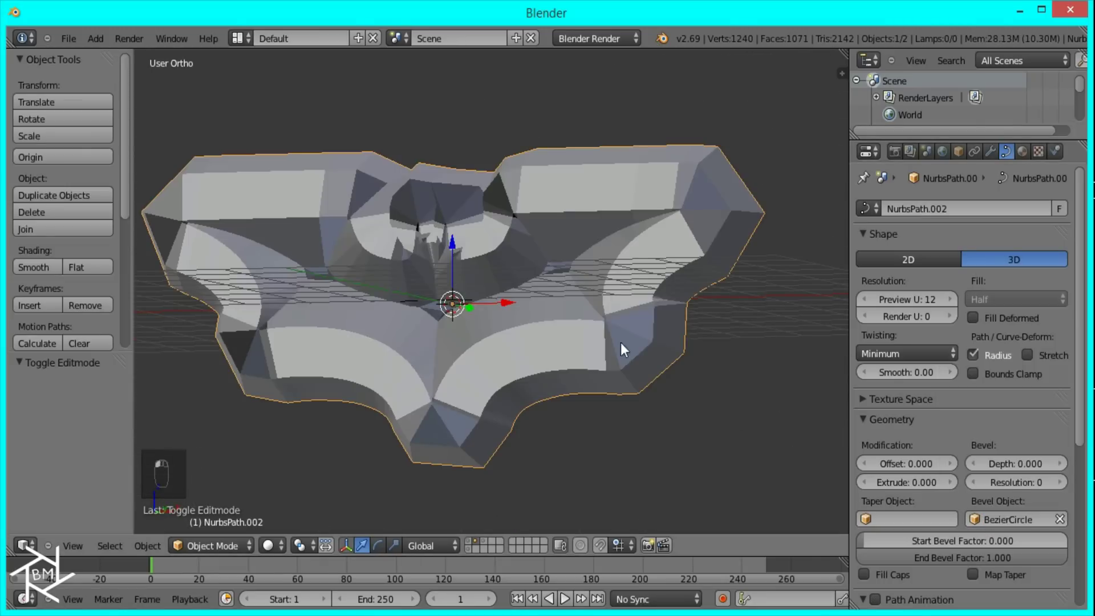
{"action": "left_click", "coordinate": [1004, 67]}
{"action": "left_click", "coordinate": [1012, 110]}
{"action": "left_click", "coordinate": [919, 81]}
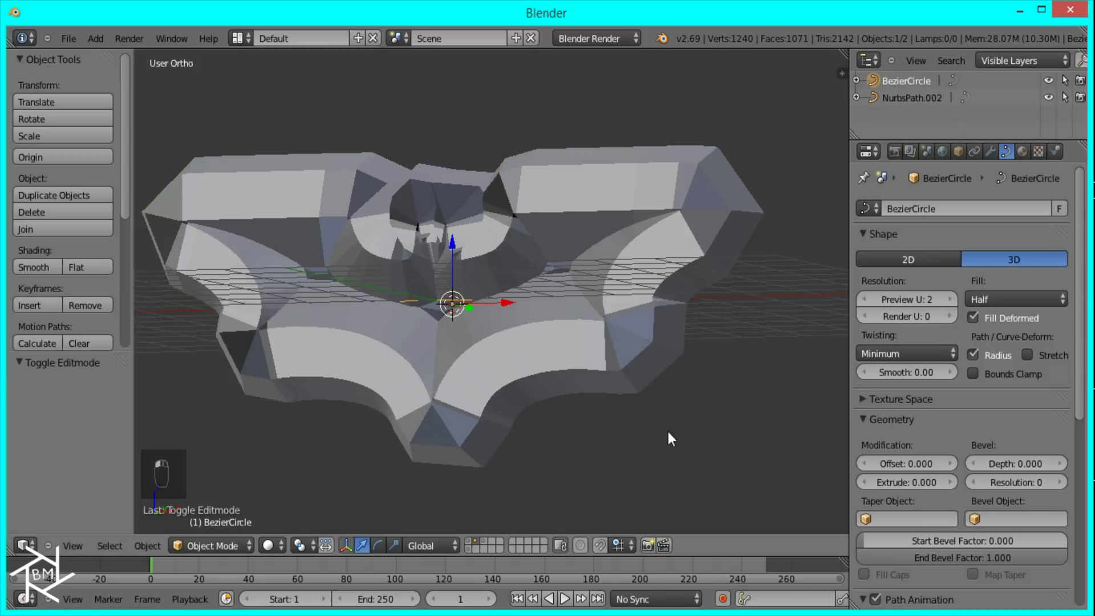
Rescale the bevel circle (0.559, then 1.204) and create a new material for it.
{"action": "key", "text": "s"}
{"action": "left_click", "coordinate": [594, 371]}
{"action": "key", "text": "s"}
{"action": "left_click", "coordinate": [583, 371]}
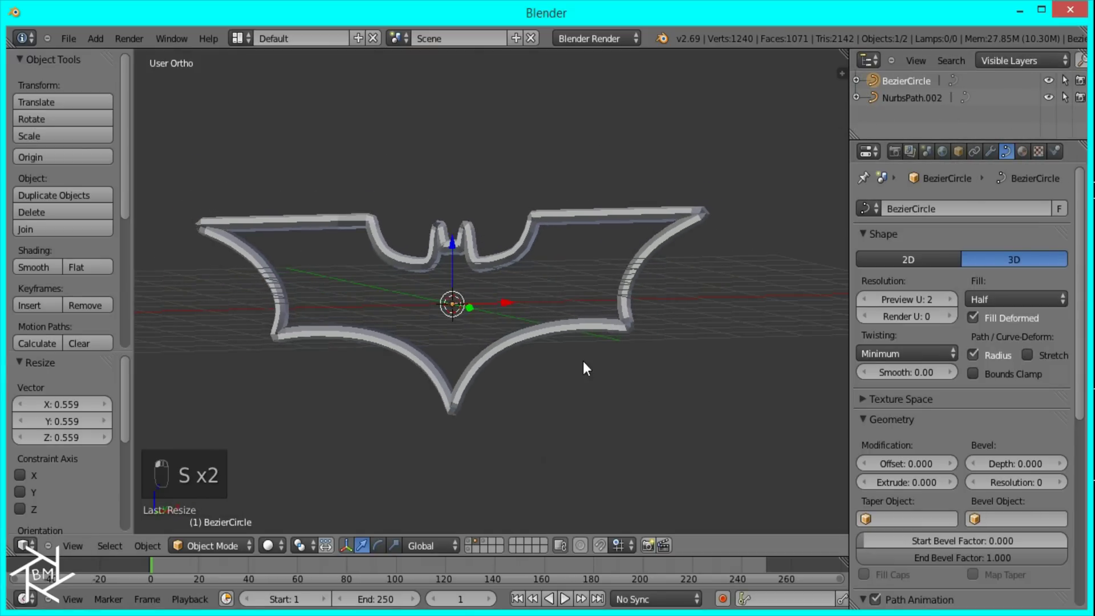
{"action": "key", "text": "KP_1"}
{"action": "key", "text": "s"}
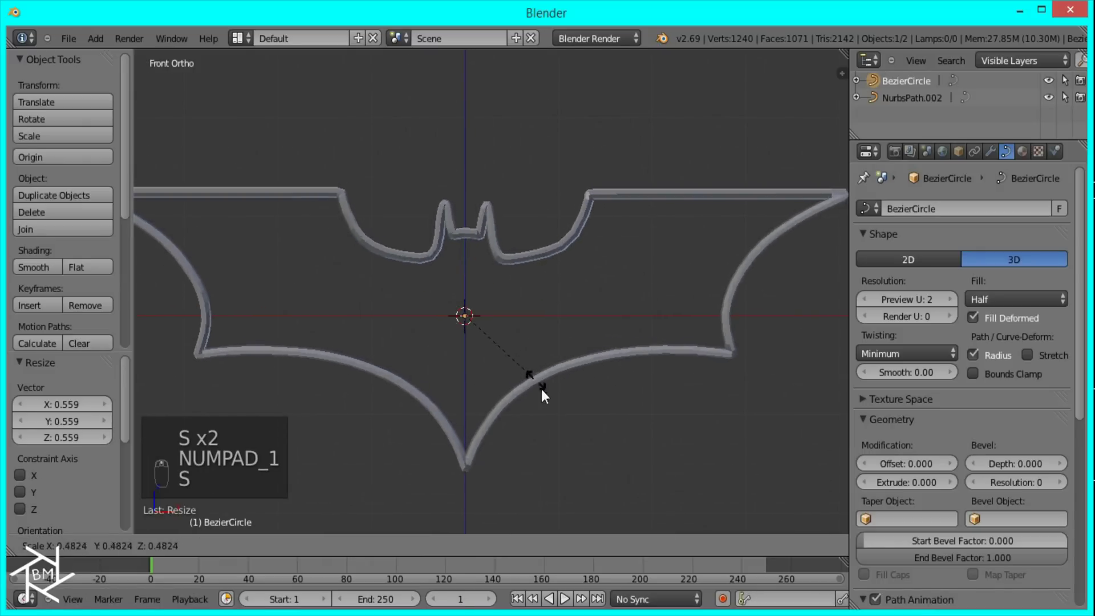
{"action": "left_click", "coordinate": [634, 483]}
{"action": "scroll", "coordinate": [404, 254], "scroll_direction": "down", "scroll_amount": 2}
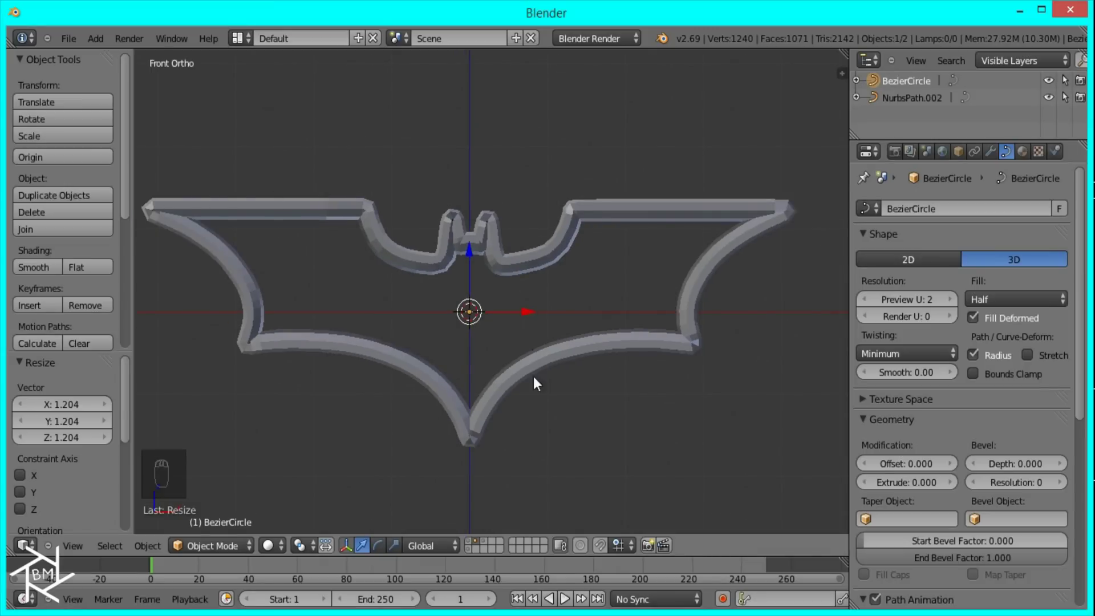
{"action": "scroll", "coordinate": [485, 303], "scroll_direction": "up", "scroll_amount": 3}
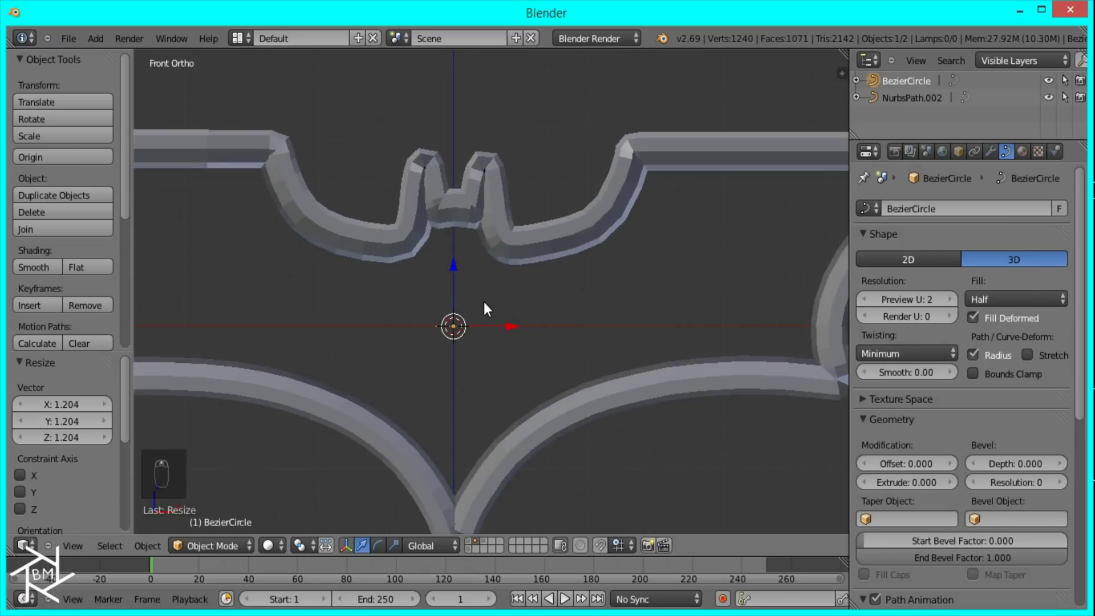
{"action": "left_click", "coordinate": [1021, 151]}
{"action": "left_click", "coordinate": [950, 271]}
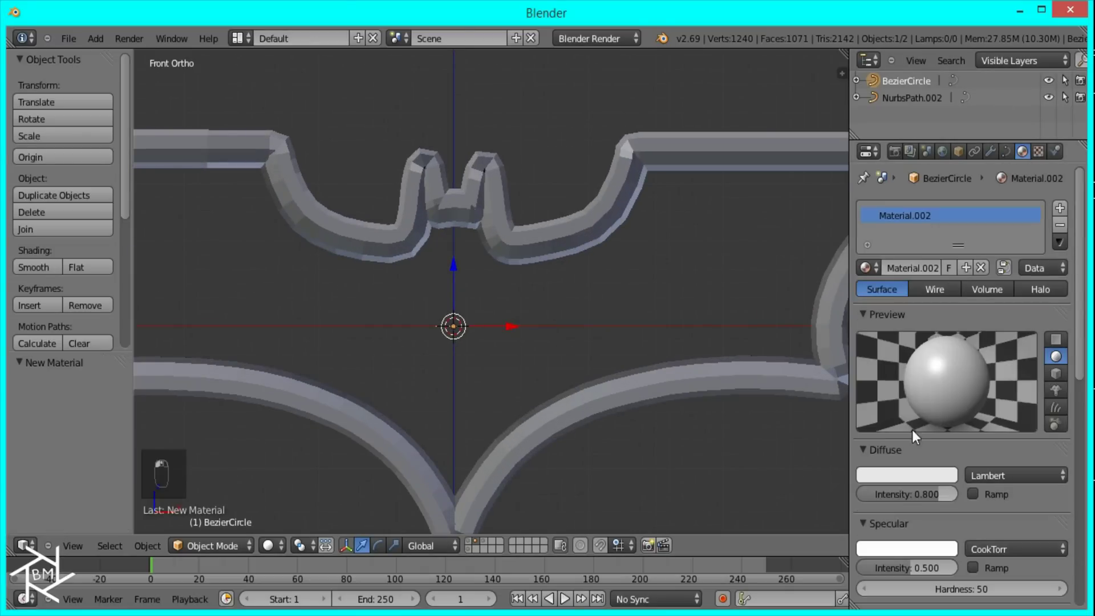
Make Material.002 shadeless and check the white outline in rendered preview.
{"action": "scroll", "coordinate": [991, 520], "scroll_direction": "down", "scroll_amount": 5}
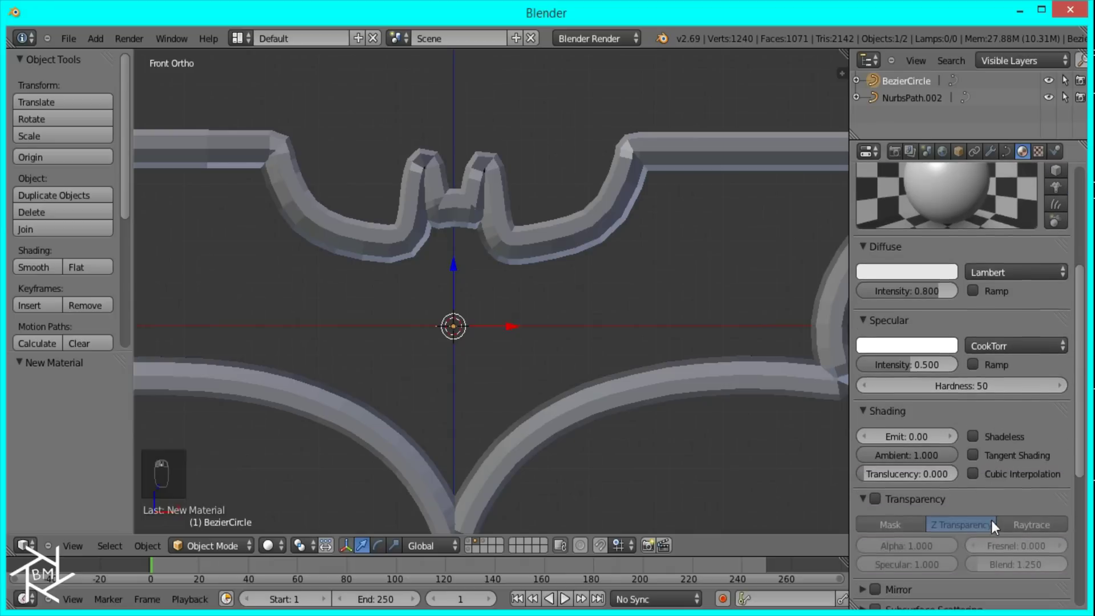
{"action": "left_click", "coordinate": [973, 436]}
{"action": "scroll", "coordinate": [642, 351], "scroll_direction": "down", "scroll_amount": 3}
{"action": "key", "text": "shift+z"}
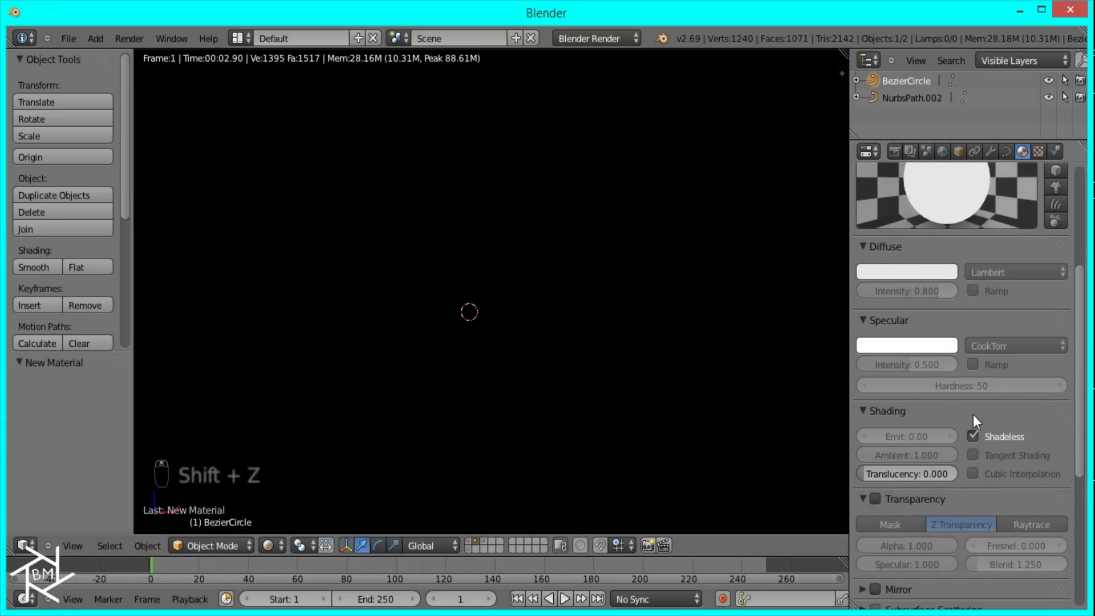
{"action": "key", "text": "z"}
Assign Material.001 to the bat curve, preview the render, and start rescaling BezierCircle.
{"action": "right_click", "coordinate": [539, 276]}
{"action": "left_click", "coordinate": [1021, 152]}
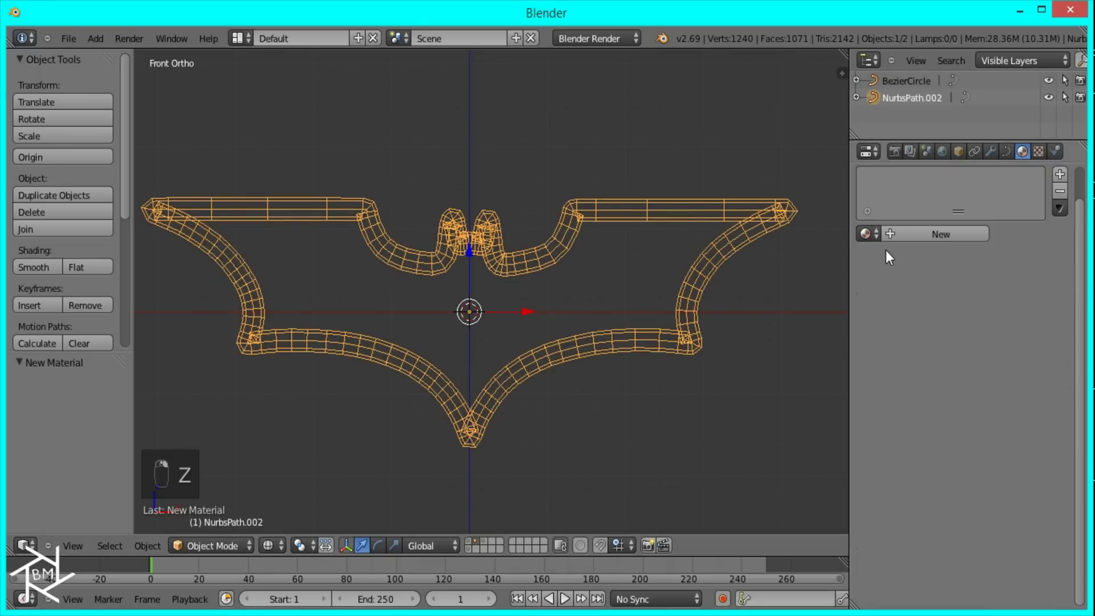
{"action": "left_click", "coordinate": [867, 234]}
{"action": "left_click", "coordinate": [905, 311]}
{"action": "key", "text": "shift+z"}
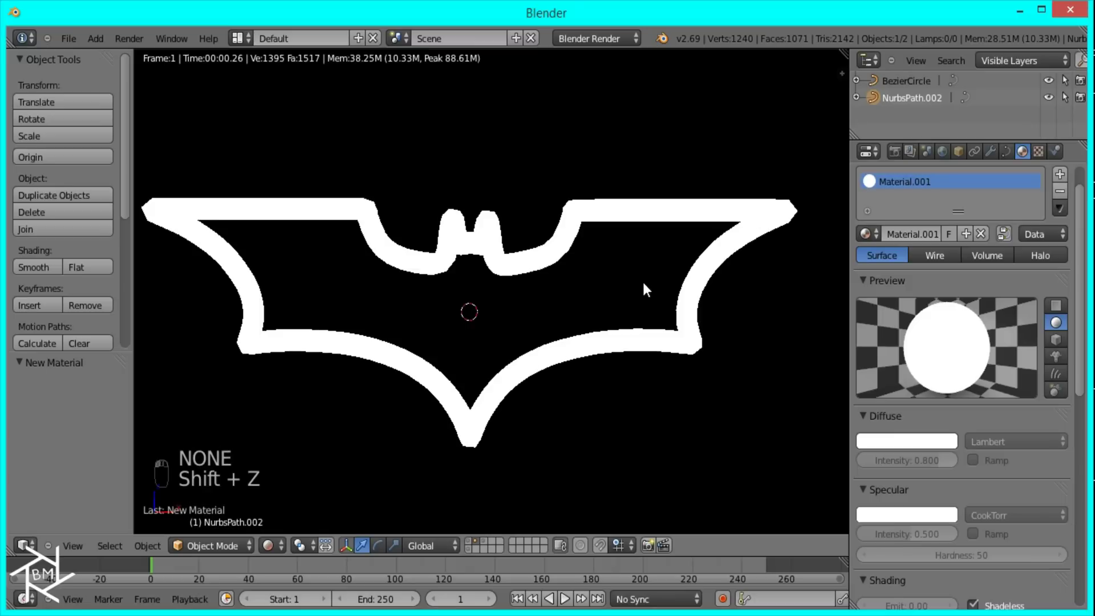
{"action": "left_click", "coordinate": [898, 79]}
{"action": "key", "text": "s"}
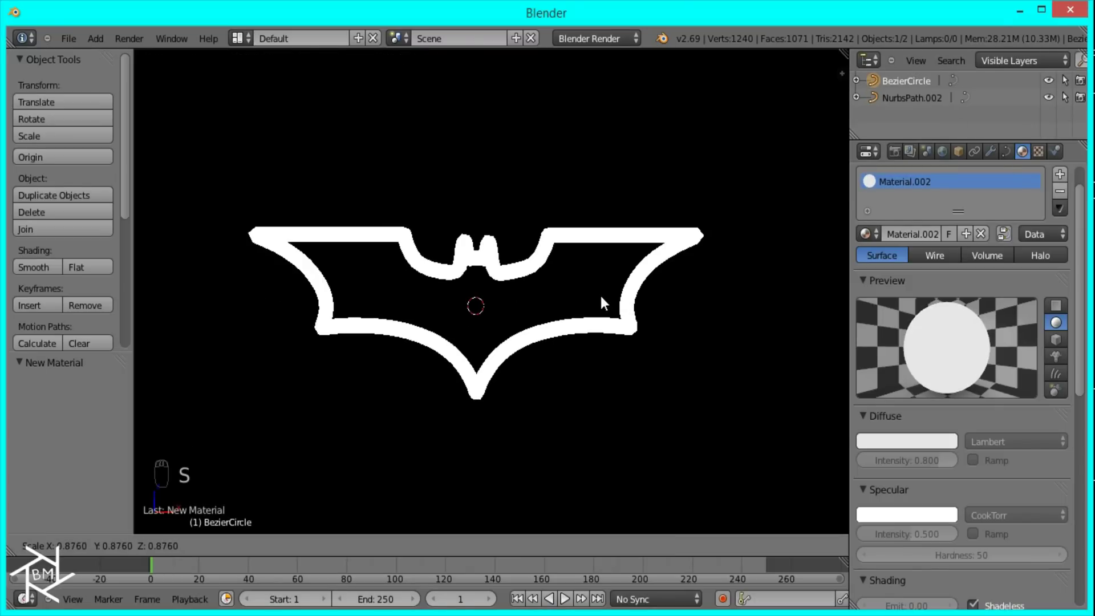
Enlarge the bevel circle to 6.554 and check the thicker bat tube in rendered shading.
{"action": "left_click", "coordinate": [563, 296]}
{"action": "key", "text": "shift+z"}
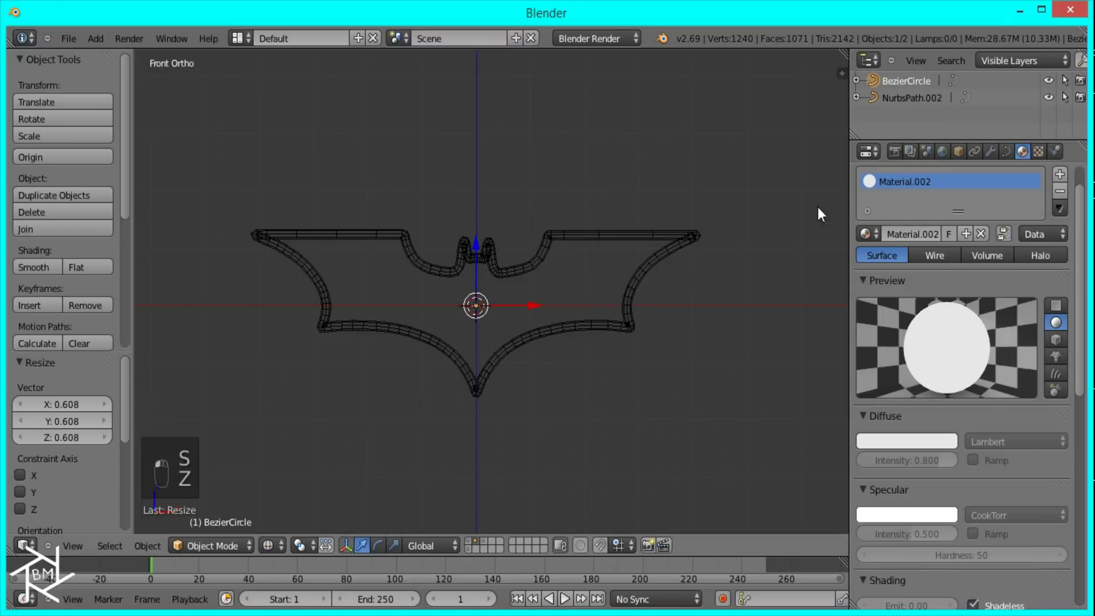
{"action": "key", "text": "s"}
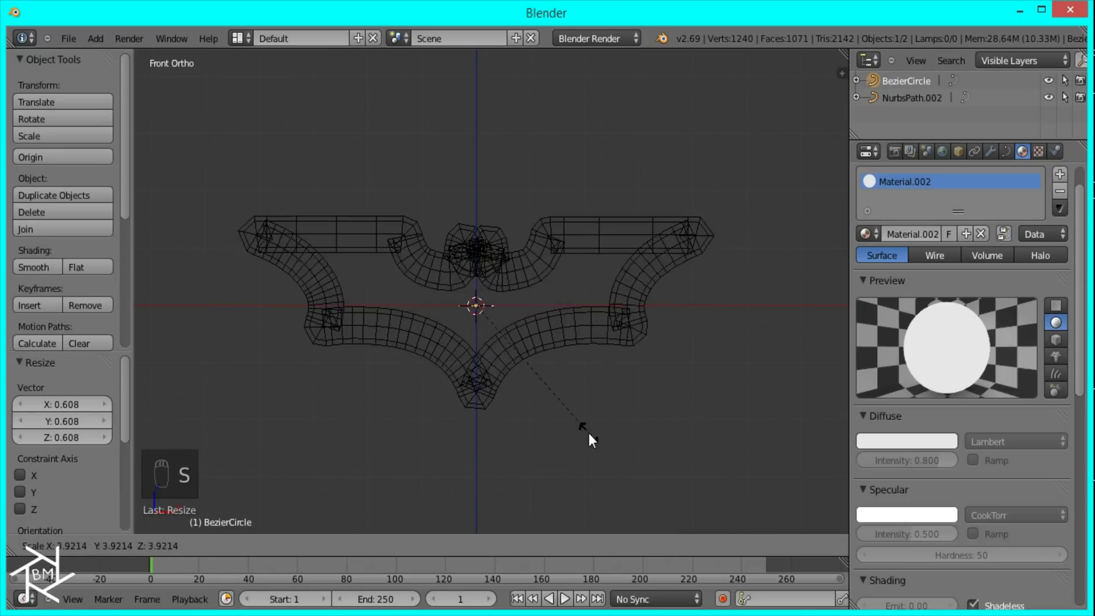
{"action": "left_click", "coordinate": [692, 484]}
{"action": "scroll", "coordinate": [555, 378], "scroll_direction": "up", "scroll_amount": 2}
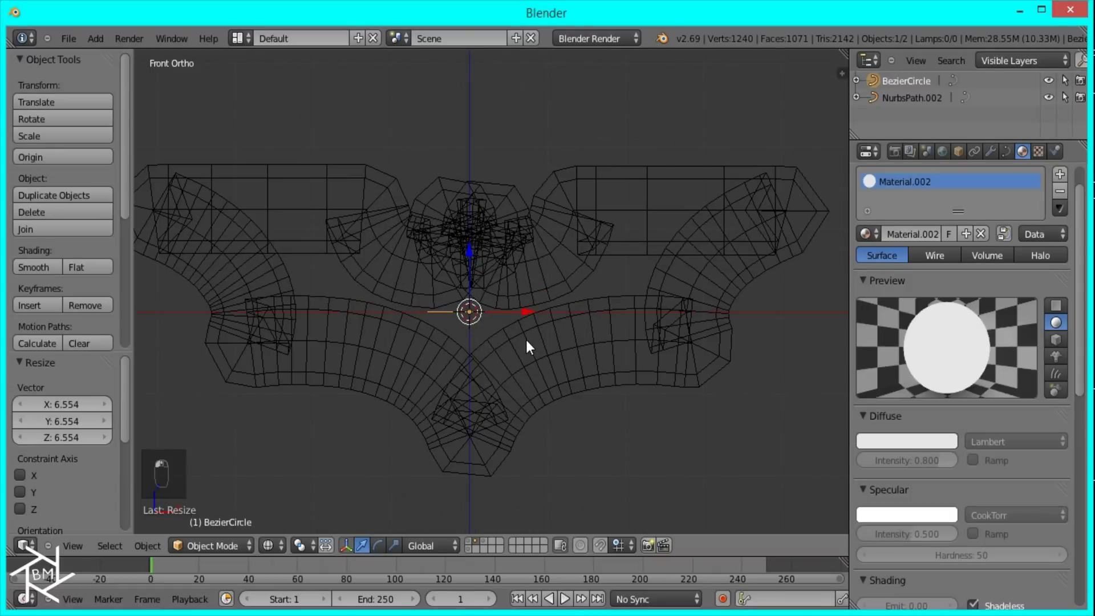
{"action": "key", "text": "shift+z"}
{"action": "key", "text": "z"}
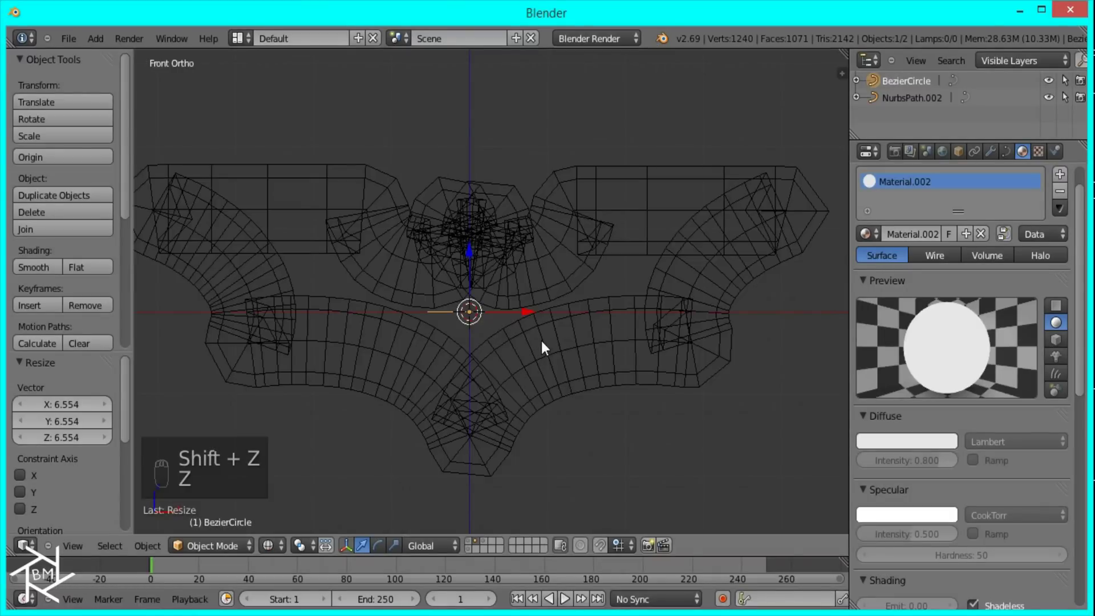
Shrink the bevel circle by 0.222, inspect the tube from an orbit and front view, then select the bat.
{"action": "scroll", "coordinate": [542, 348], "scroll_direction": "up", "scroll_amount": 2}
{"action": "scroll", "coordinate": [594, 392], "scroll_direction": "down", "scroll_amount": 4}
{"action": "key", "text": "s"}
{"action": "left_click", "coordinate": [491, 330]}
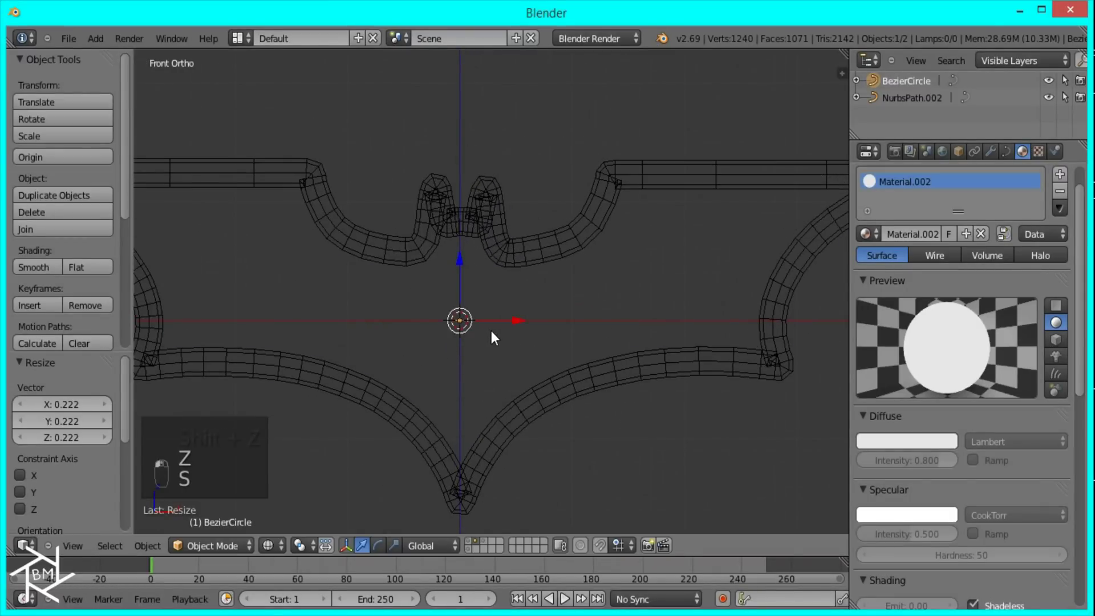
{"action": "key", "text": "z"}
{"action": "scroll", "coordinate": [608, 351], "scroll_direction": "up", "scroll_amount": 3}
{"action": "middle_click_drag", "start_coordinate": [551, 241], "coordinate": [604, 381]}
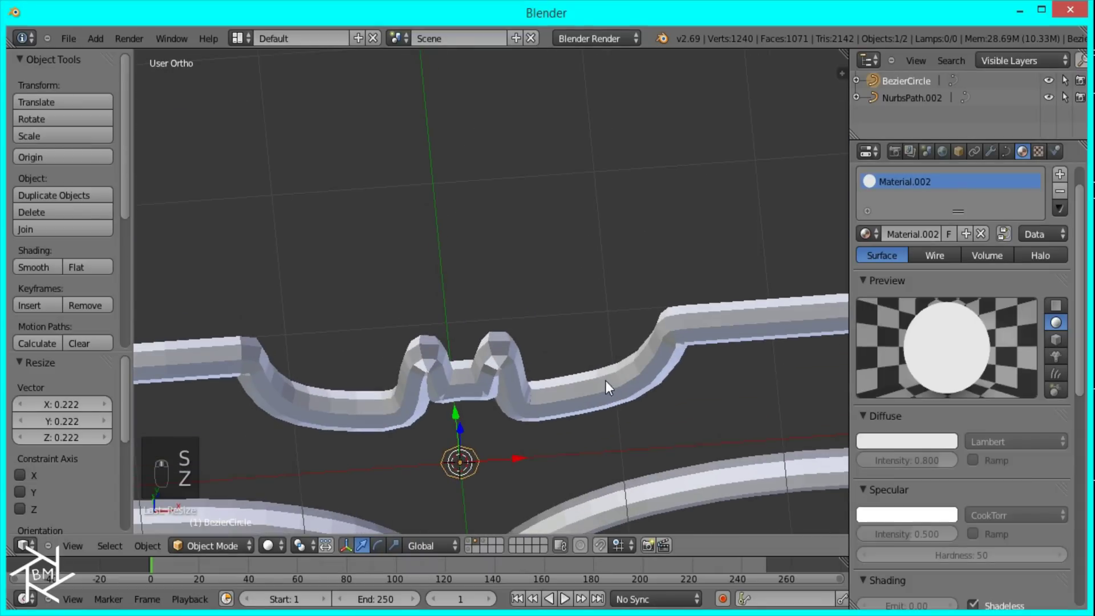
{"action": "key", "text": "KP_1"}
{"action": "right_click", "coordinate": [615, 210]}
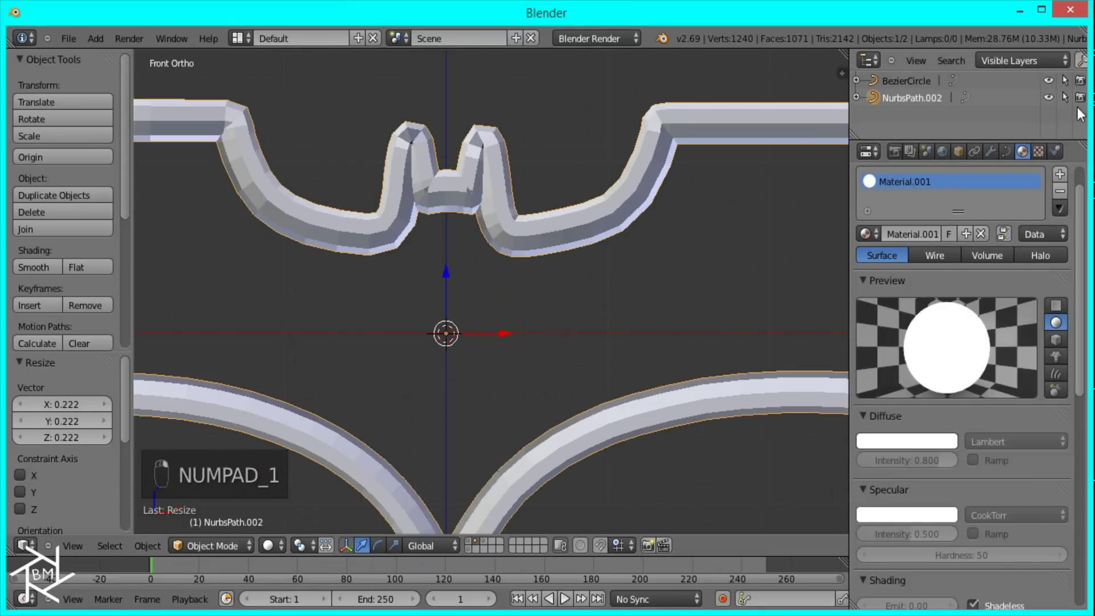
Add a Subdivision Surface modifier with 2 viewport levels to the bat and shade it smooth.
{"action": "left_click", "coordinate": [991, 151]}
{"action": "left_click", "coordinate": [958, 209]}
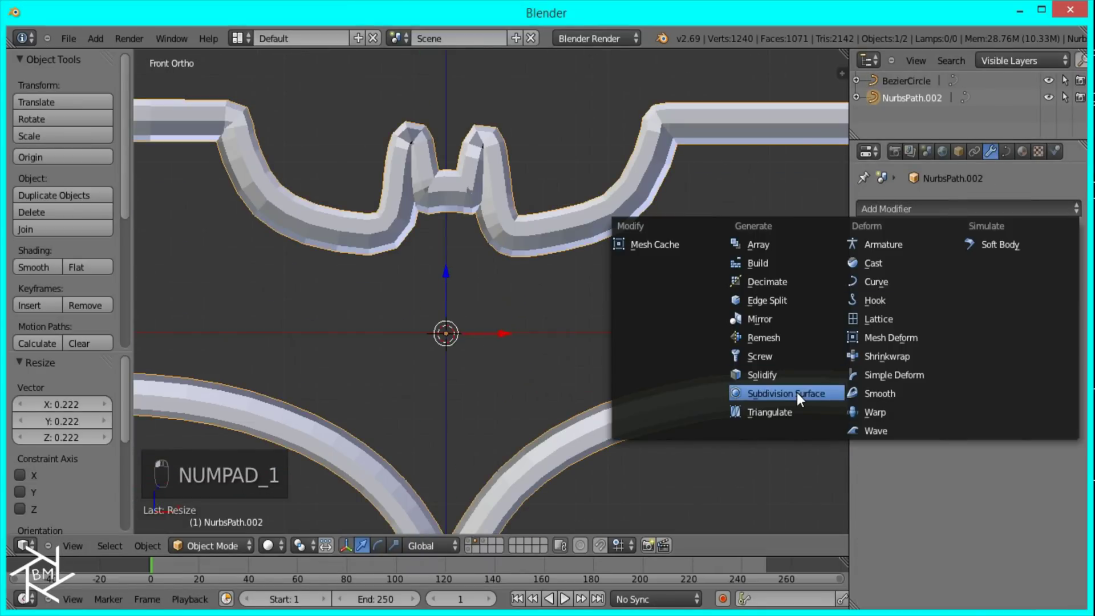
{"action": "left_click", "coordinate": [742, 393]}
{"action": "left_click", "coordinate": [955, 326]}
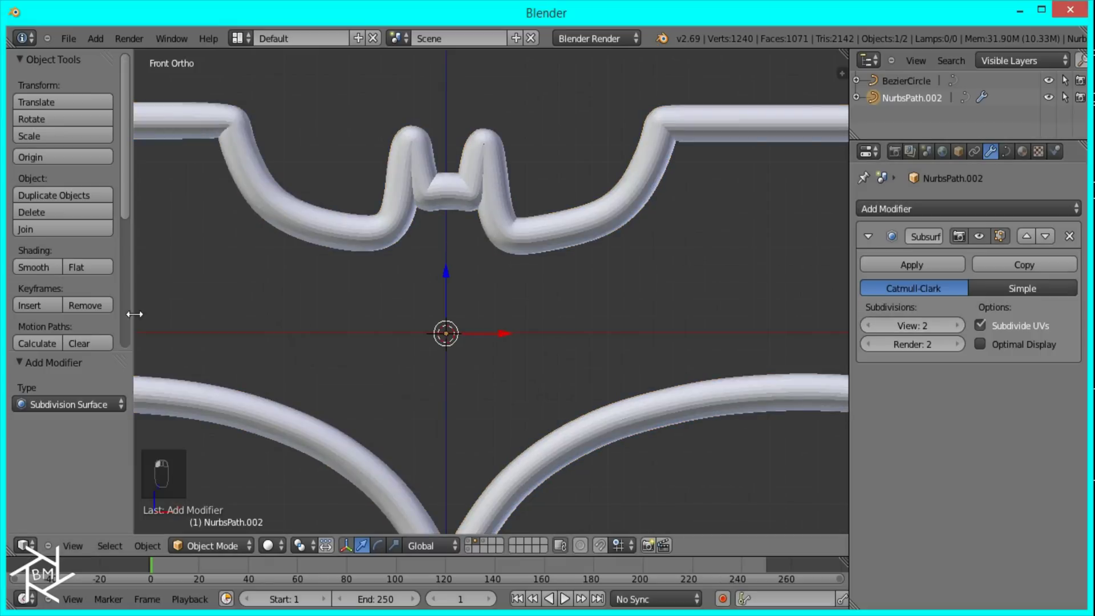
{"action": "left_click", "coordinate": [36, 271]}
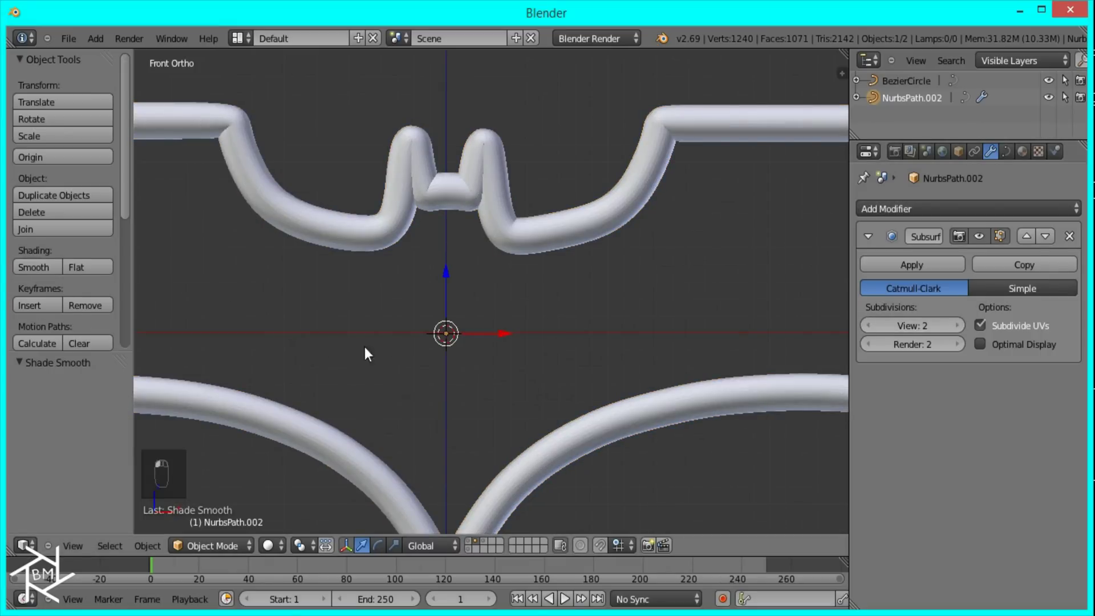
Shrink BezierCircle by 0.203 and preview the thinner bat outline in rendered shading.
{"action": "right_click", "coordinate": [443, 335]}
{"action": "key", "text": "s"}
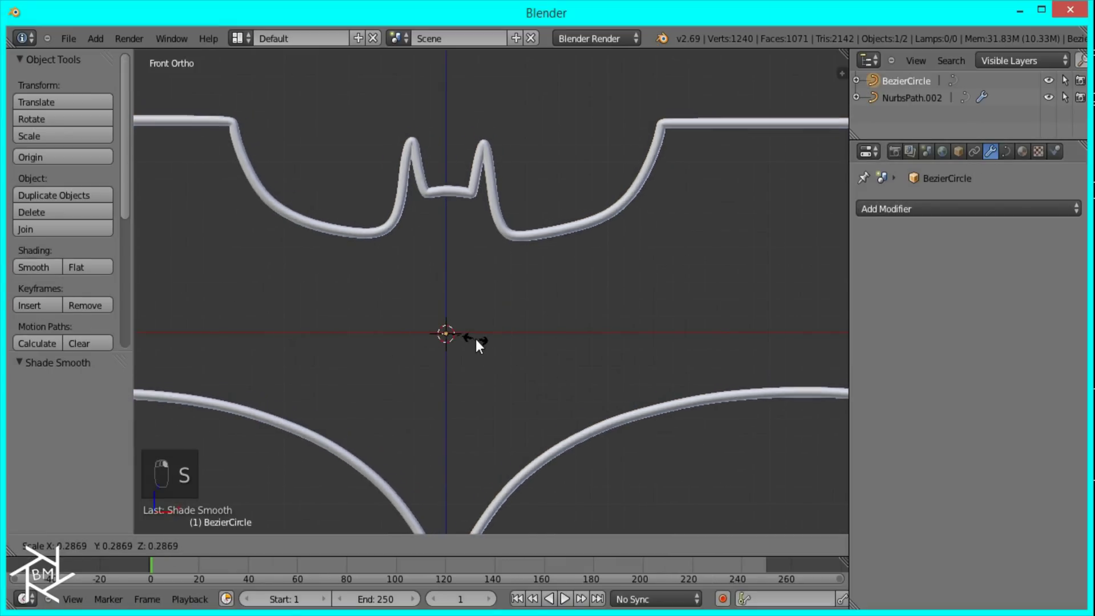
{"action": "left_click", "coordinate": [468, 340]}
{"action": "key", "text": "shift+z"}
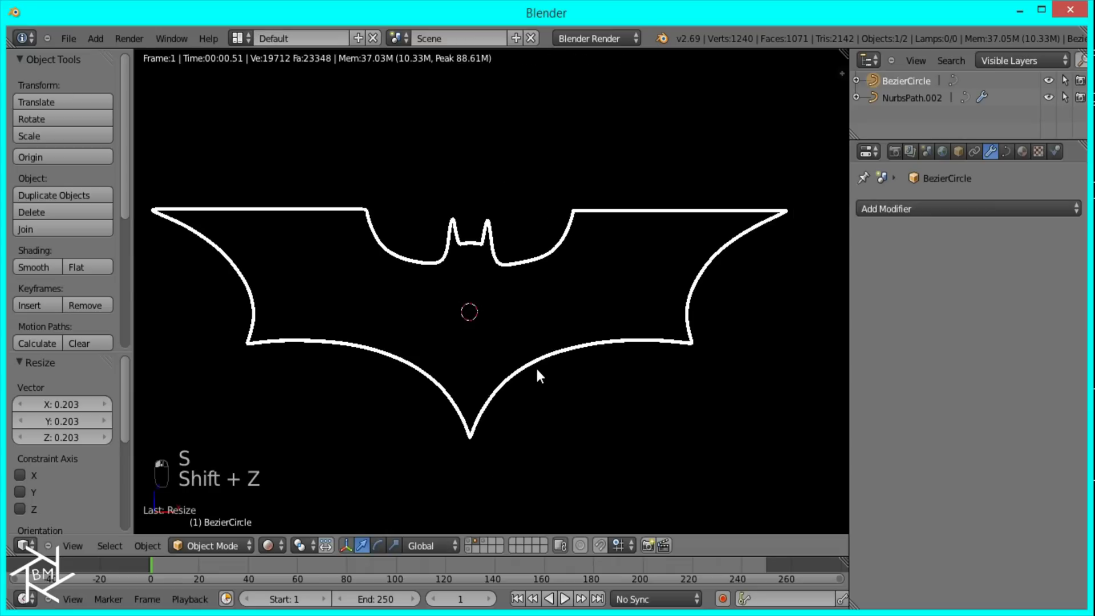
{"action": "key", "text": "z"}
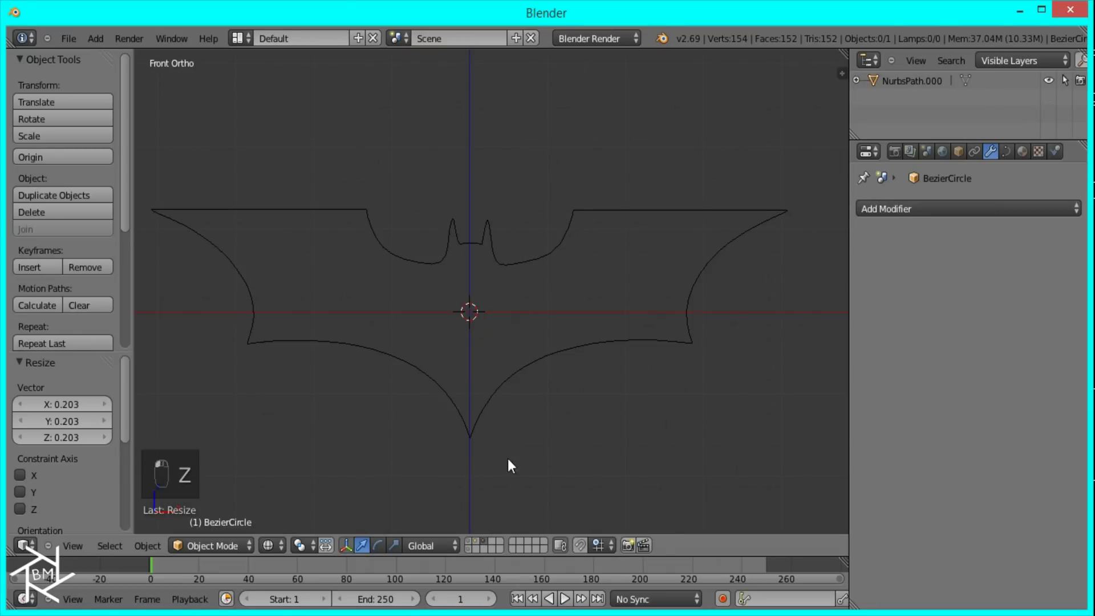
Select the bat outline object and convert it back into a curve.
{"action": "right_click", "coordinate": [534, 374]}
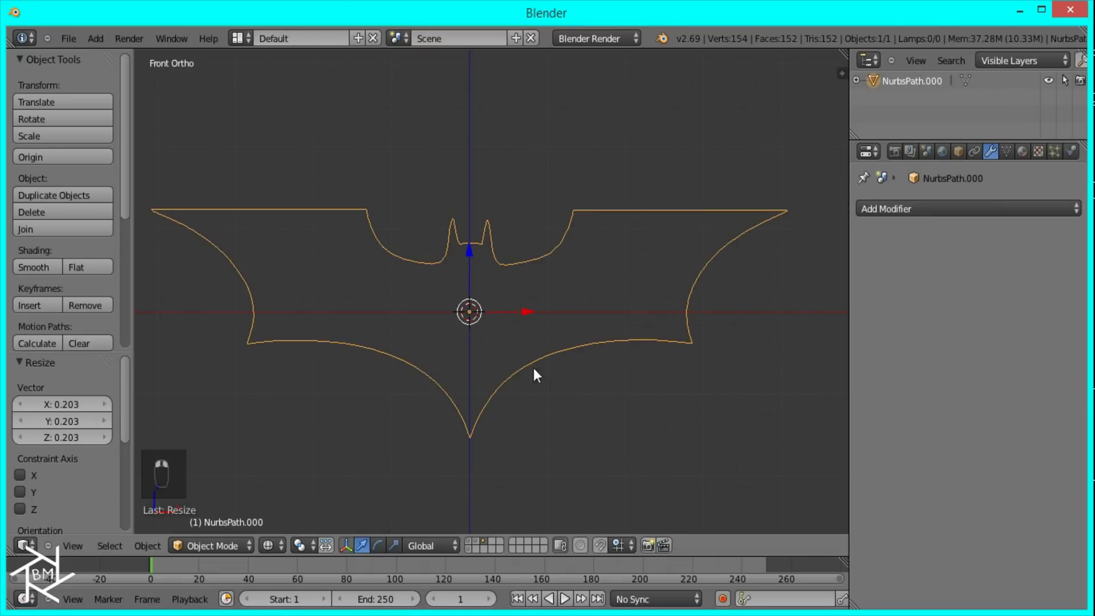
{"action": "scroll", "coordinate": [557, 324], "scroll_direction": "down", "scroll_amount": 2}
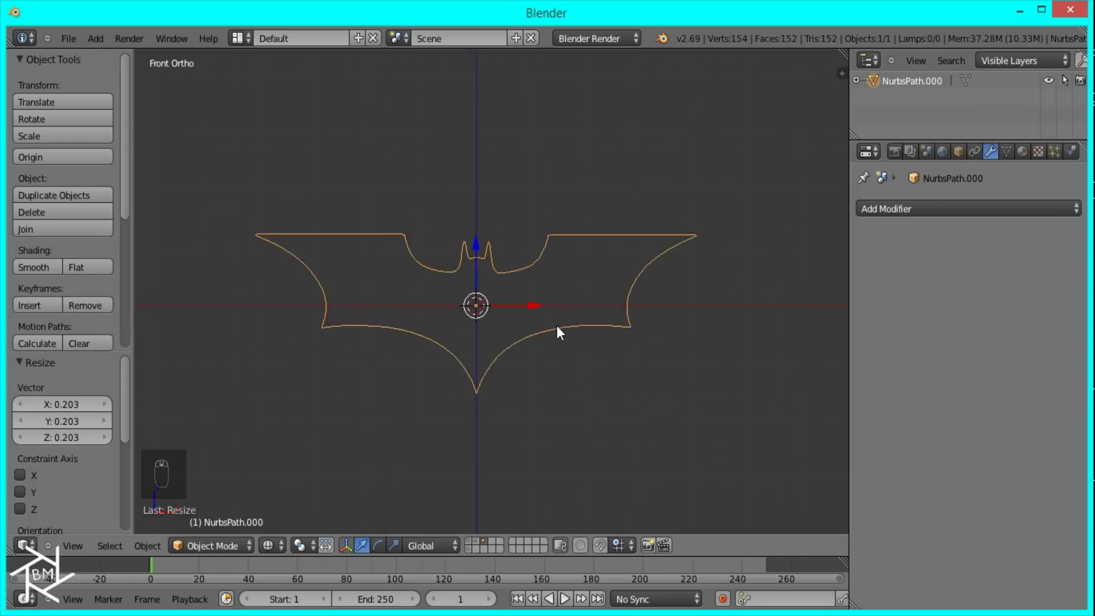
{"action": "key", "text": "z"}
{"action": "scroll", "coordinate": [522, 268], "scroll_direction": "up", "scroll_amount": 1}
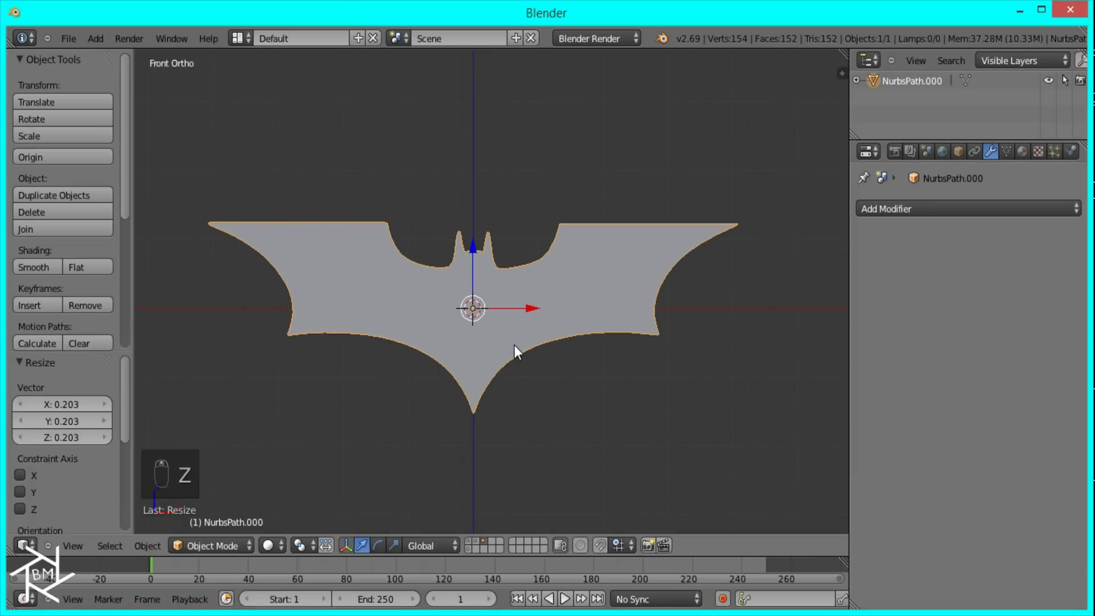
{"action": "key", "text": "alt+c"}
{"action": "left_click", "coordinate": [491, 350]}
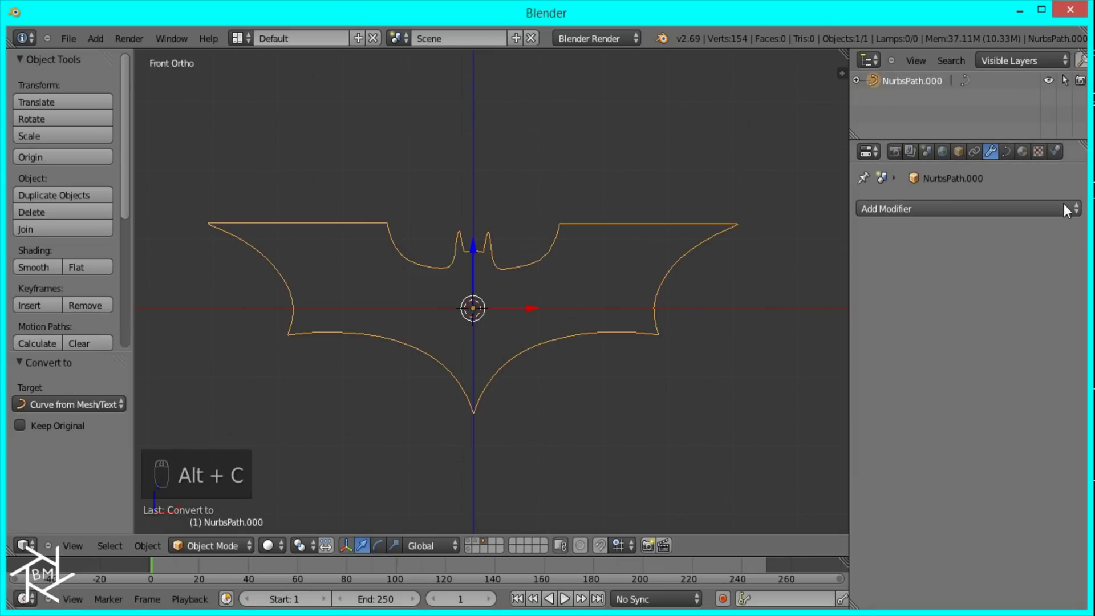
Set the bat curve's Extrude to 0.1 and orbit to view the extrusion.
{"action": "left_click", "coordinate": [1006, 151]}
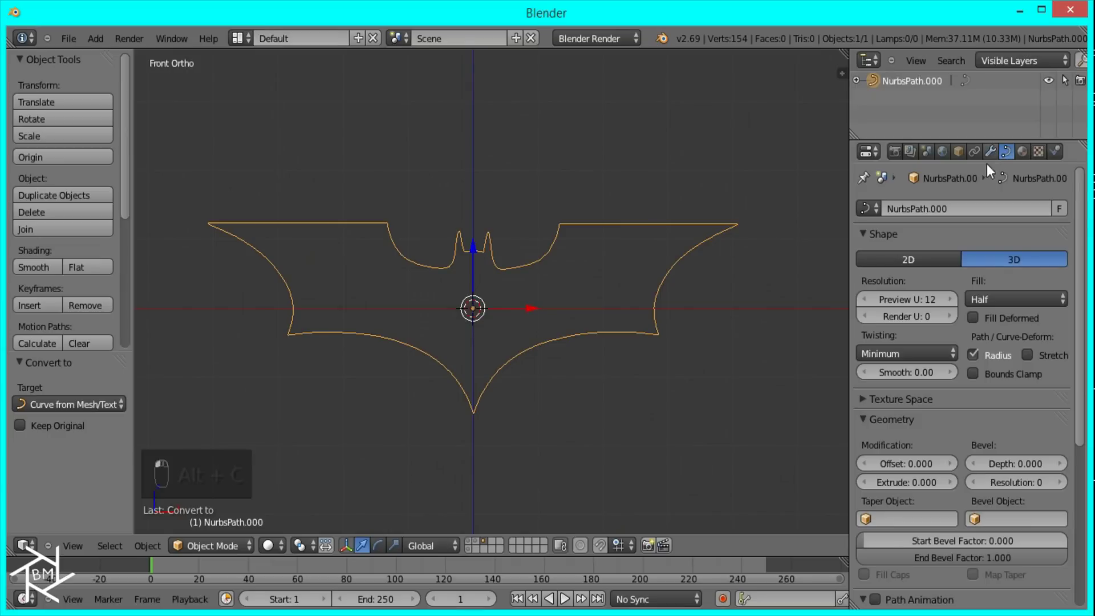
{"action": "scroll", "coordinate": [902, 501], "scroll_direction": "down", "scroll_amount": 2}
{"action": "scroll", "coordinate": [907, 433], "scroll_direction": "down", "scroll_amount": 3}
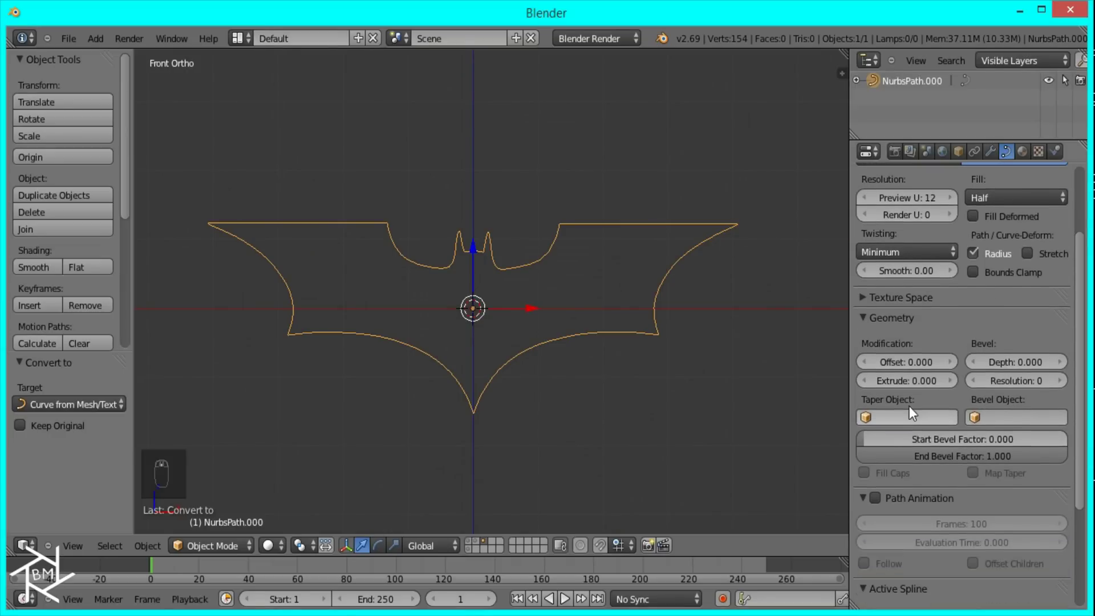
{"action": "scroll", "coordinate": [912, 428], "scroll_direction": "up", "scroll_amount": 3}
{"action": "left_click", "coordinate": [905, 447]}
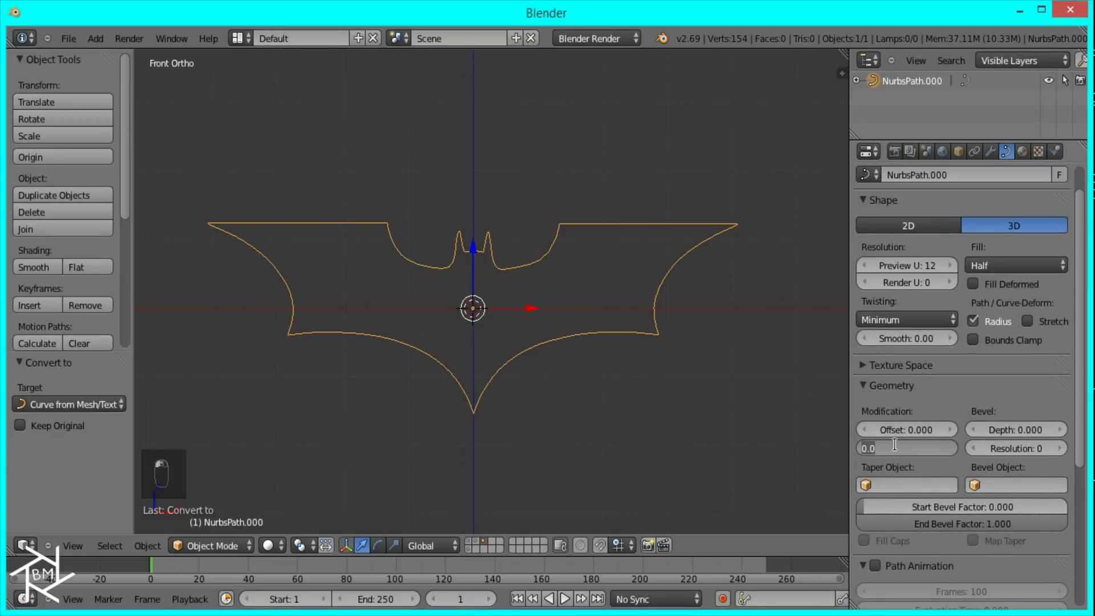
{"action": "key", "text": "BackSpace"}
{"action": "type", "text": ".1"}
{"action": "key", "text": "Return"}
{"action": "middle_click_drag", "start_coordinate": [895, 444], "coordinate": [712, 353]}
{"action": "key", "text": "z"}
{"action": "key", "text": "z"}
{"action": "scroll", "coordinate": [721, 368], "scroll_direction": "up", "scroll_amount": 3}
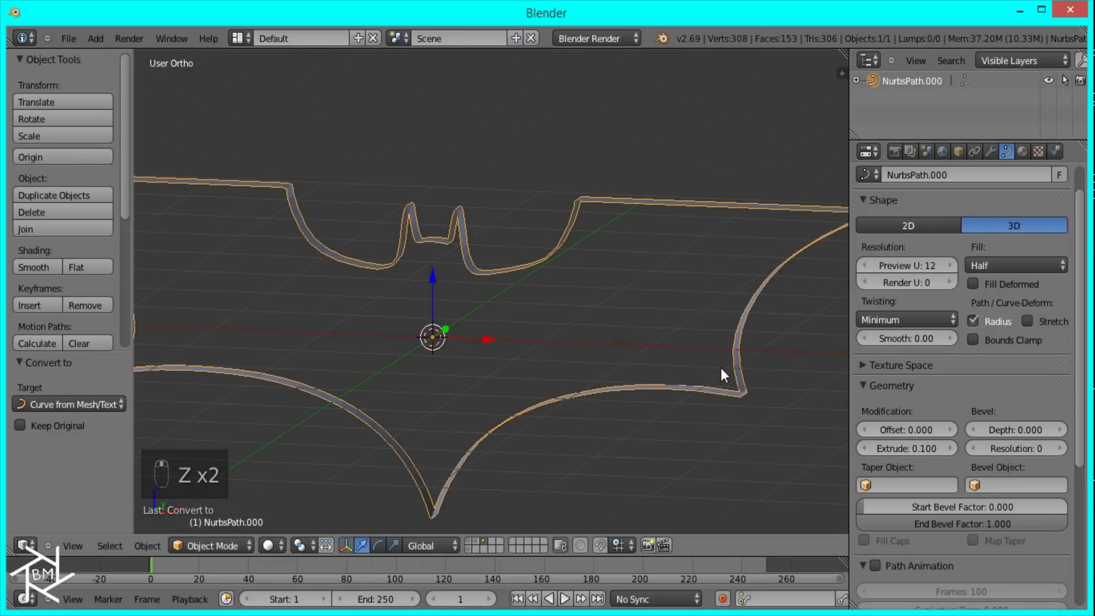
Try a bevel depth of 0.01, then adjust it to 0.137 while viewing from the front.
{"action": "left_click_drag", "start_coordinate": [1002, 430], "coordinate": [1021, 432]}
{"action": "left_click", "coordinate": [1021, 433]}
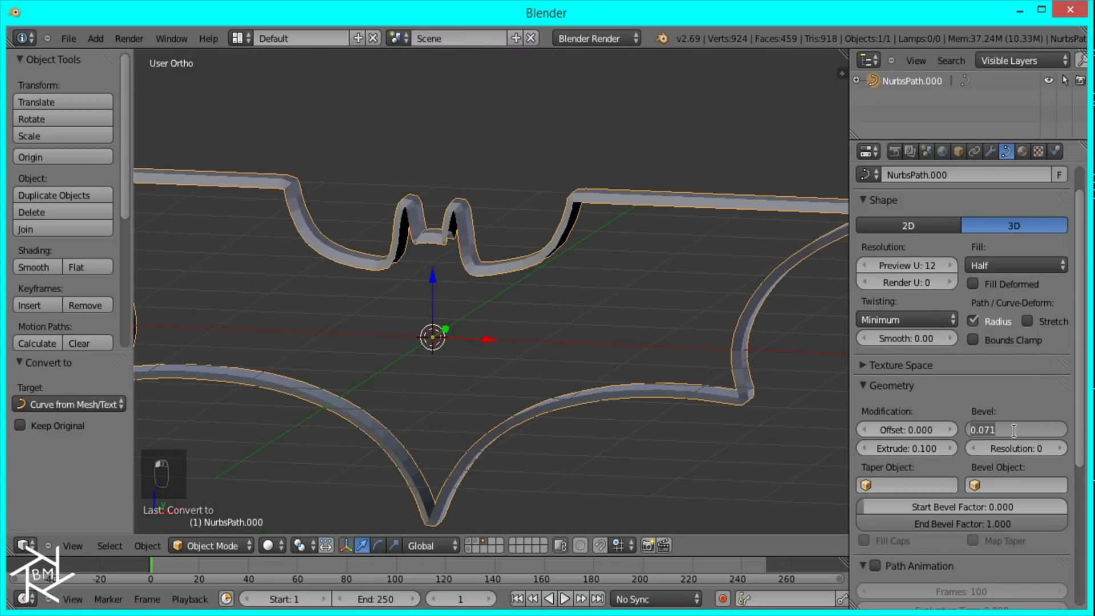
{"action": "key", "text": "BackSpace"}
{"action": "type", "text": "0.01"}
{"action": "key", "text": "Return"}
{"action": "scroll", "coordinate": [1015, 432], "scroll_direction": "up", "scroll_amount": 2}
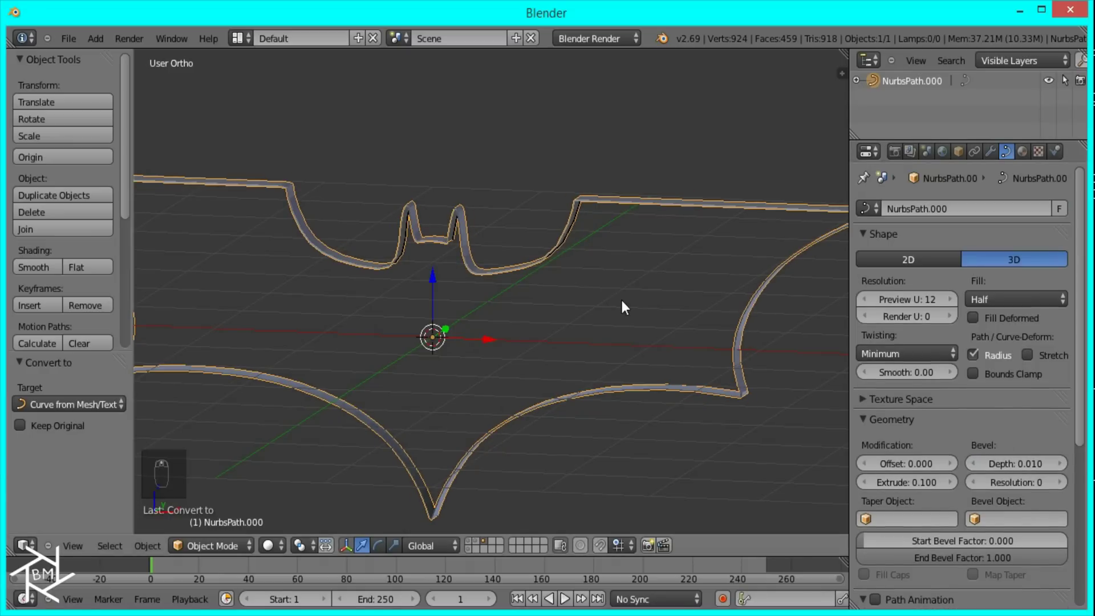
{"action": "key", "text": "KP_1"}
{"action": "scroll", "coordinate": [619, 300], "scroll_direction": "up", "scroll_amount": 3}
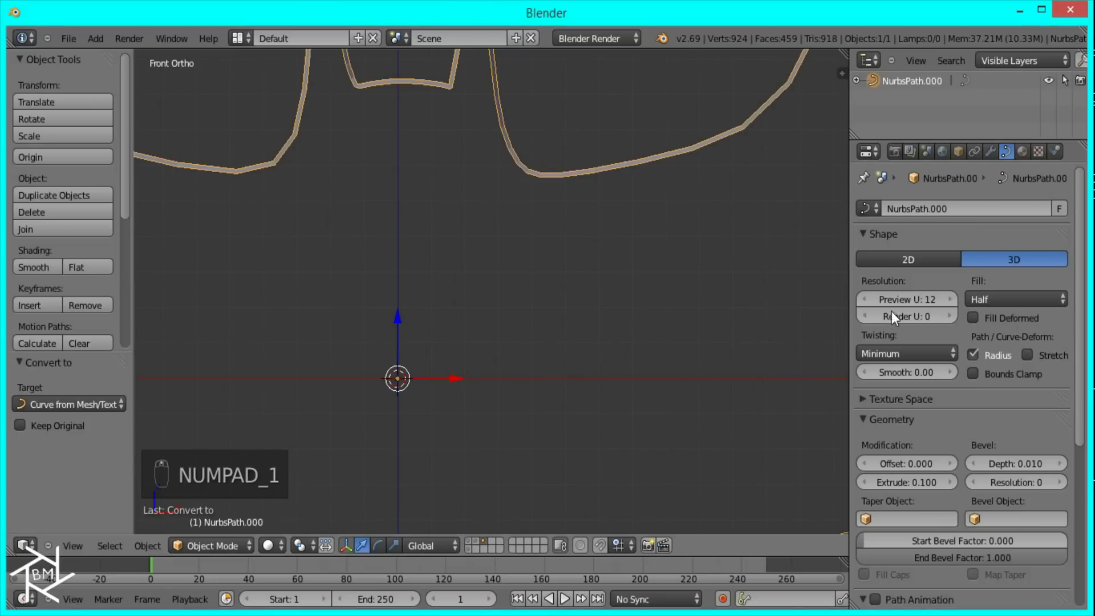
{"action": "scroll", "coordinate": [618, 298], "scroll_direction": "down", "scroll_amount": 3}
{"action": "left_click_drag", "start_coordinate": [1007, 460], "coordinate": [1021, 494]}
{"action": "middle_click_drag", "start_coordinate": [684, 371], "coordinate": [481, 142]}
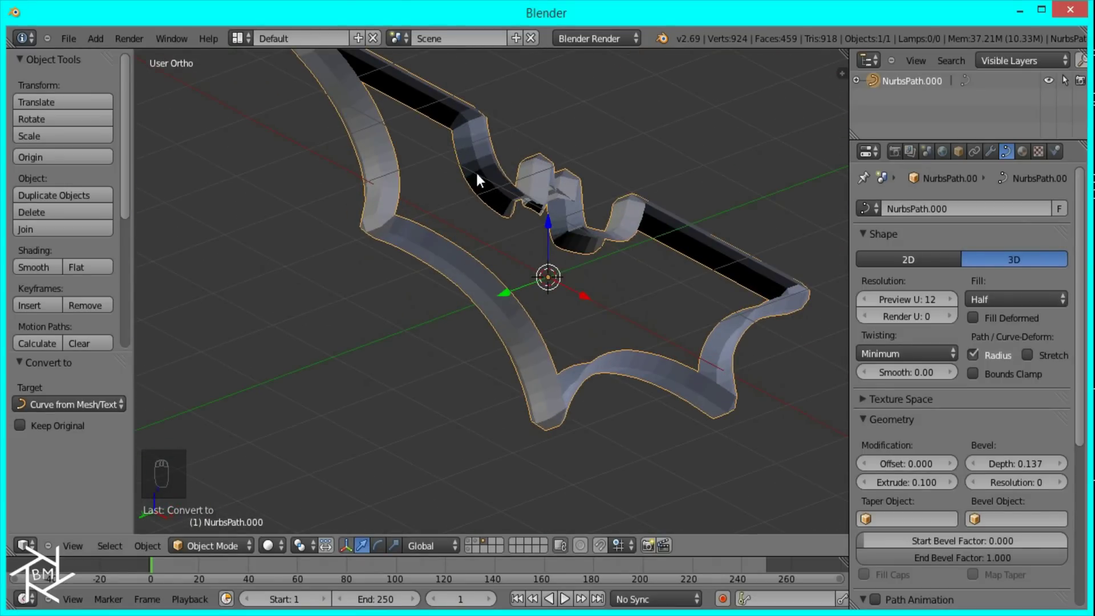
Assign the white Material.001 to the bat curve, previewing it in rendered shading from the front.
{"action": "key", "text": "KP_1"}
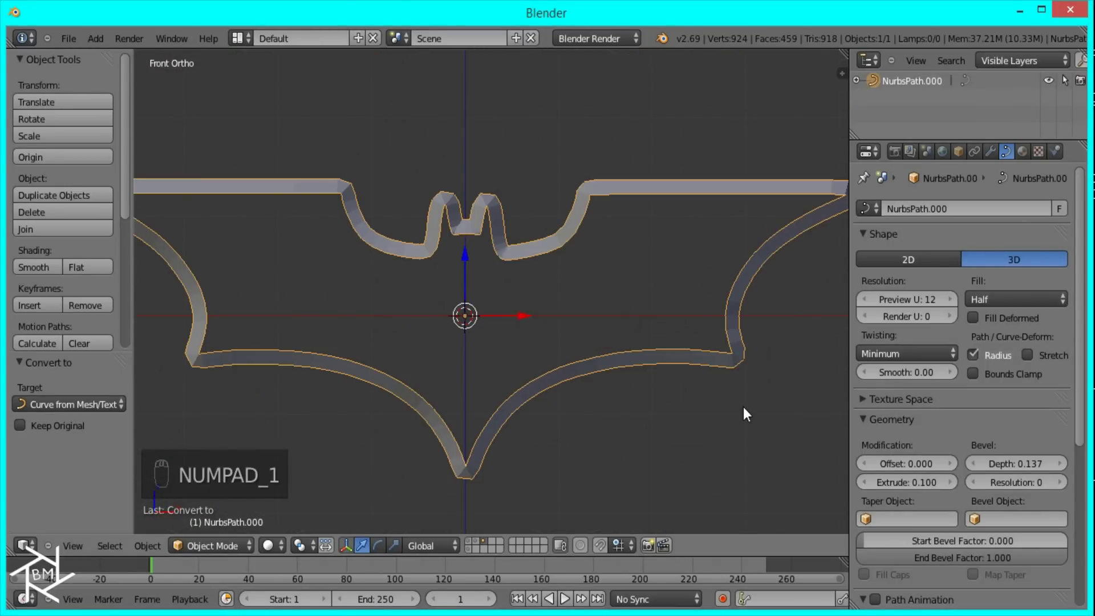
{"action": "key", "text": "shift+z"}
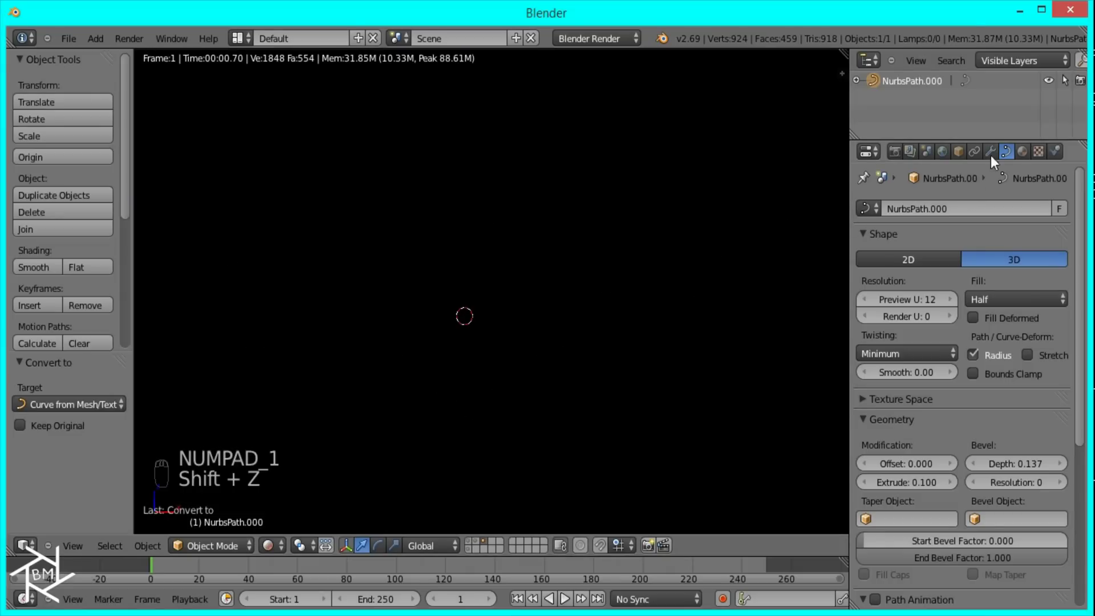
{"action": "left_click", "coordinate": [1023, 151]}
{"action": "left_click", "coordinate": [867, 234]}
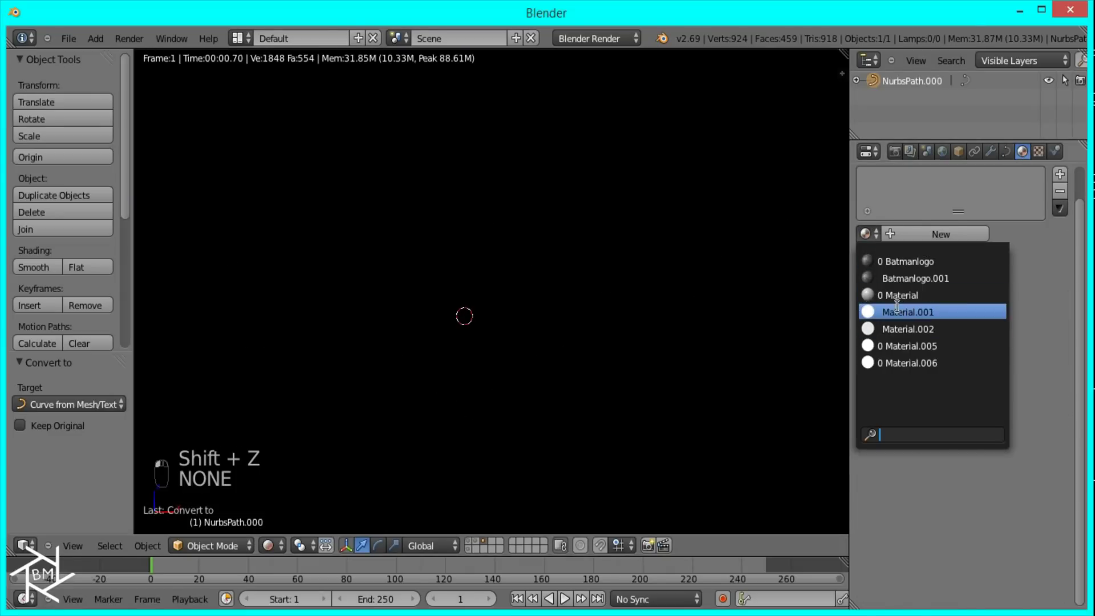
{"action": "left_click", "coordinate": [907, 312]}
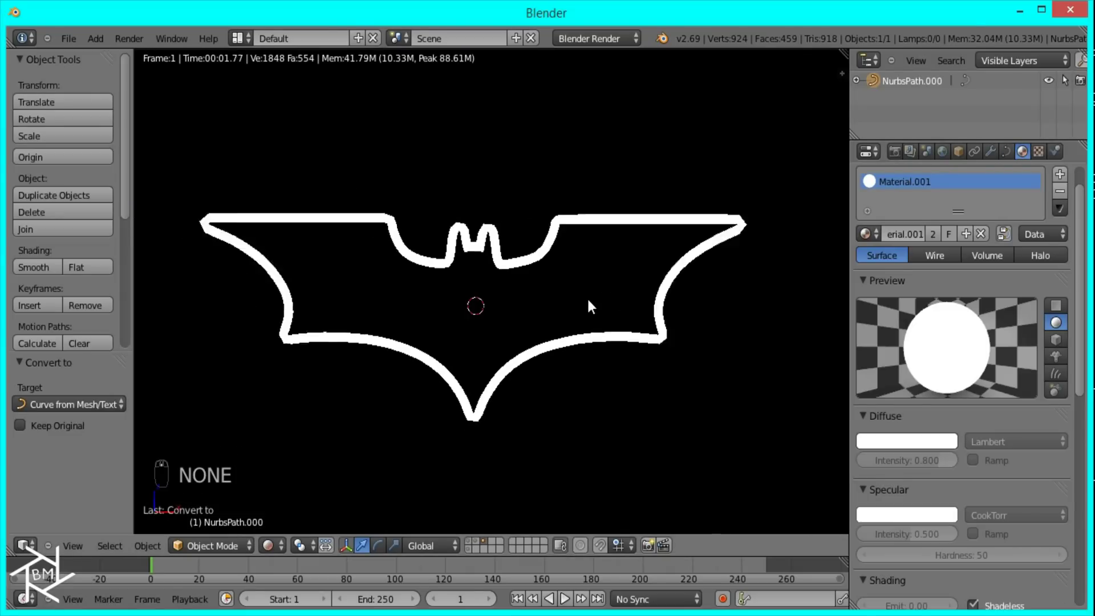
{"action": "key", "text": "z"}
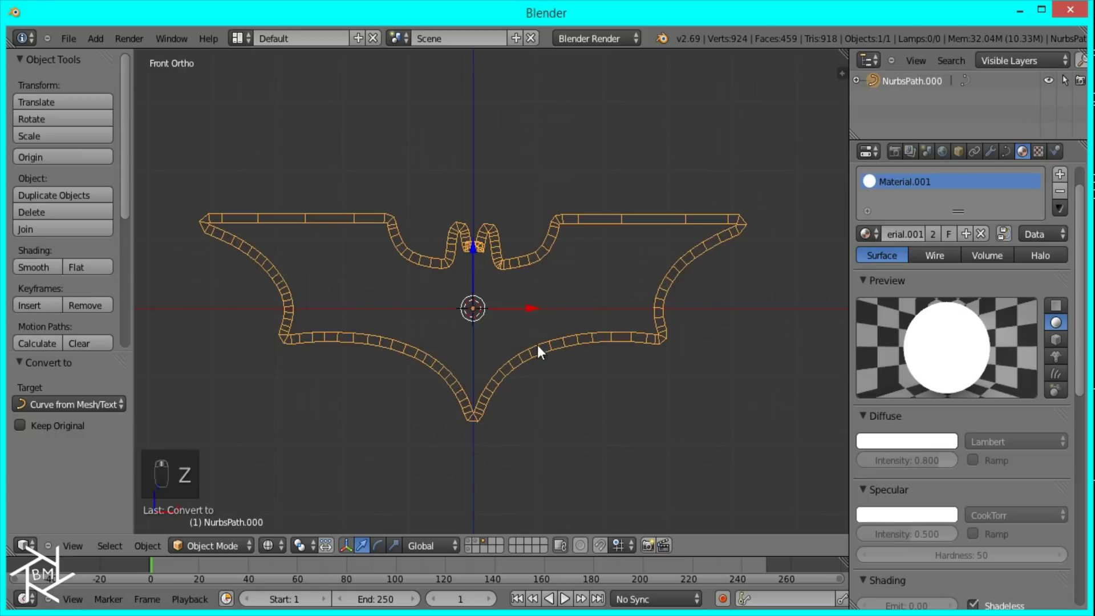
{"action": "middle_click_drag", "start_coordinate": [495, 269], "coordinate": [536, 408]}
Delete the selected object and add a Text object, viewed from the top.
{"action": "key", "text": "Delete"}
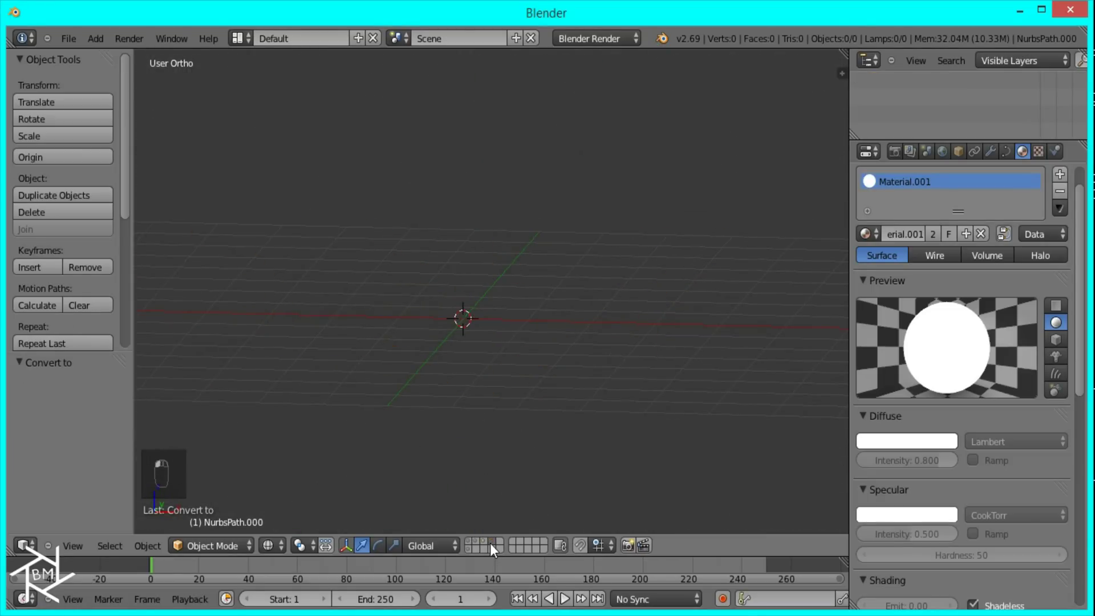
{"action": "key", "text": "shift+a"}
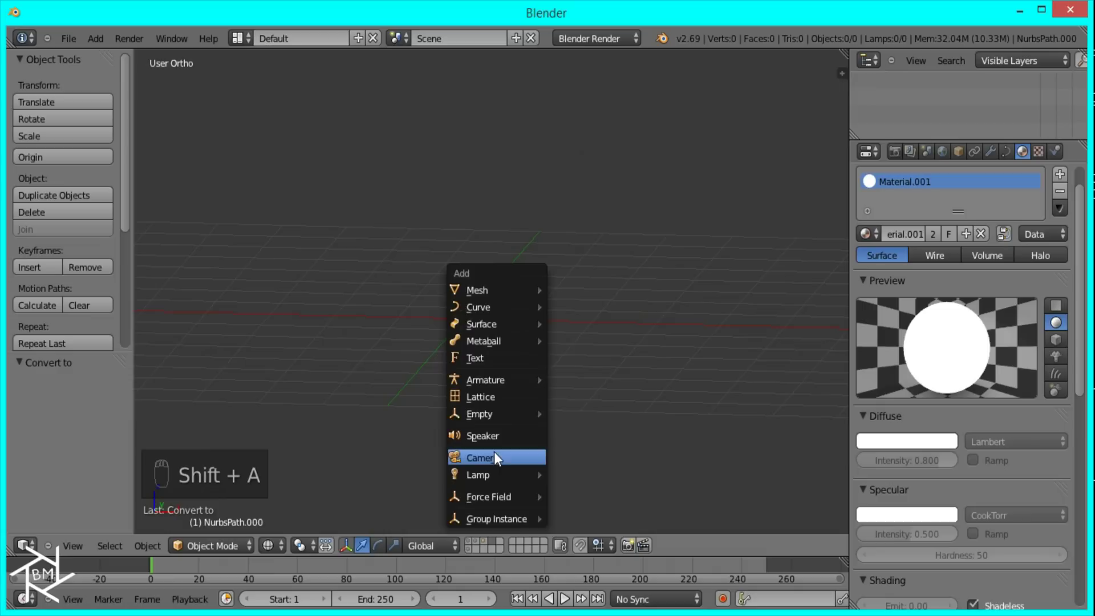
{"action": "left_click", "coordinate": [485, 358]}
{"action": "middle_click_drag", "start_coordinate": [548, 310], "coordinate": [560, 379]}
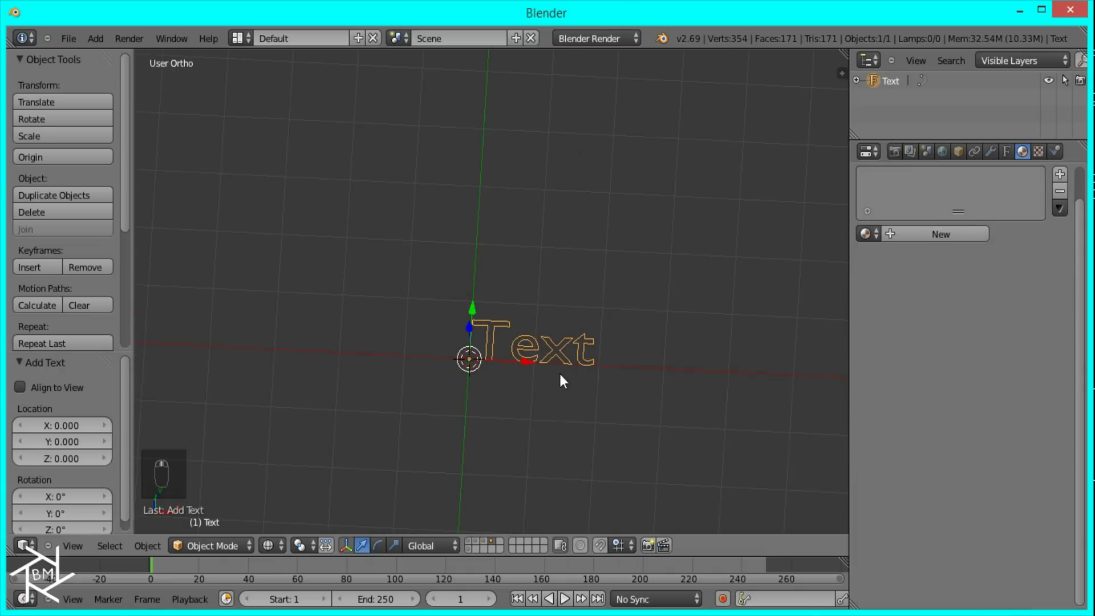
{"action": "key", "text": "KP_7"}
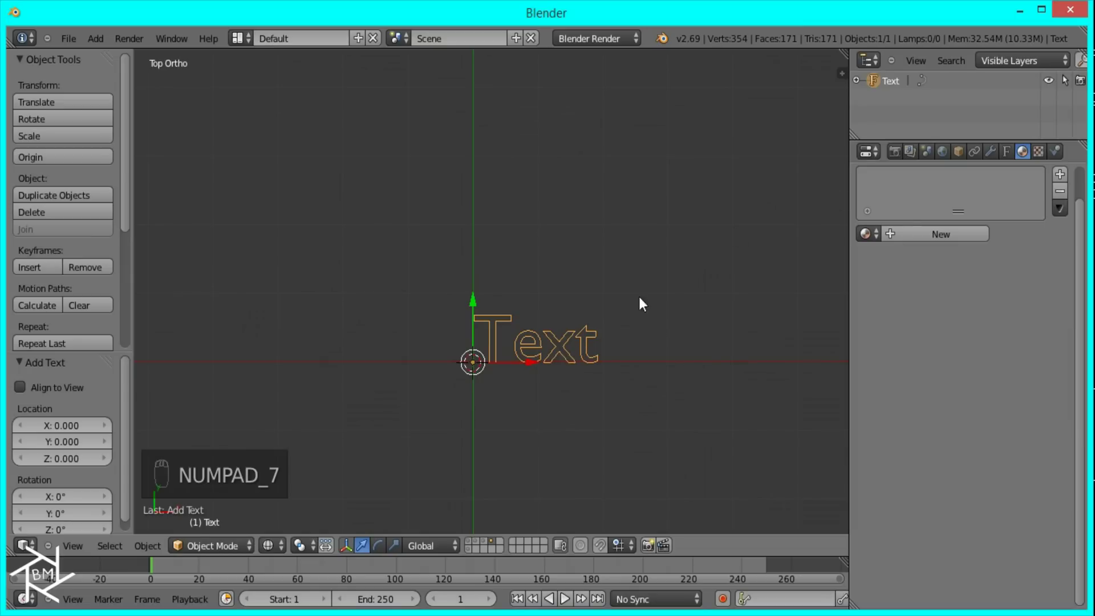
Convert the text to a curve and set BezierCircle as its bevel object.
{"action": "key", "text": "alt+c"}
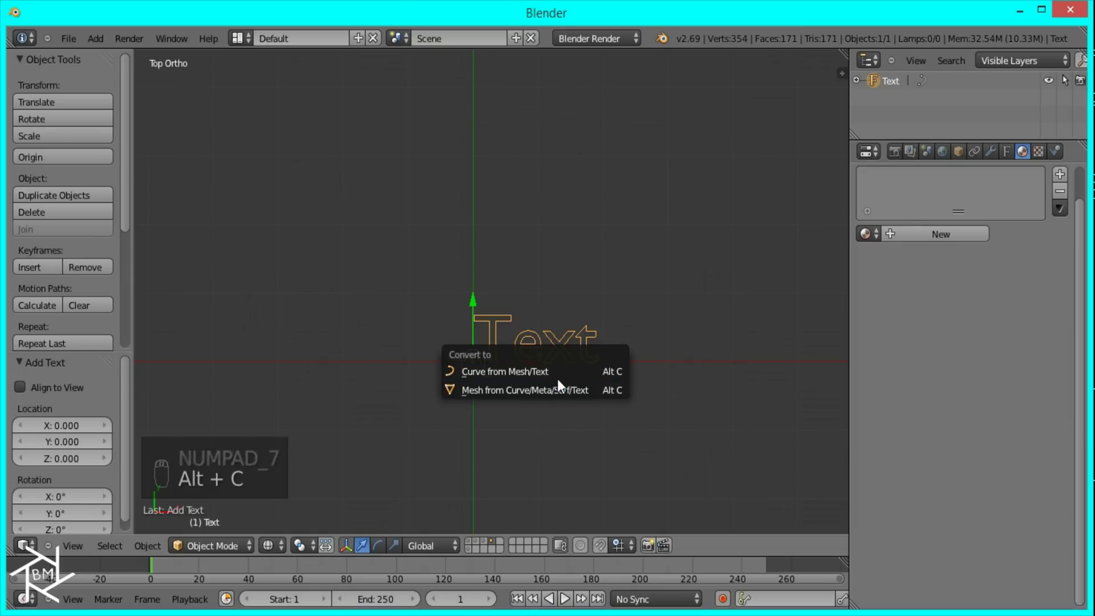
{"action": "left_click", "coordinate": [556, 369]}
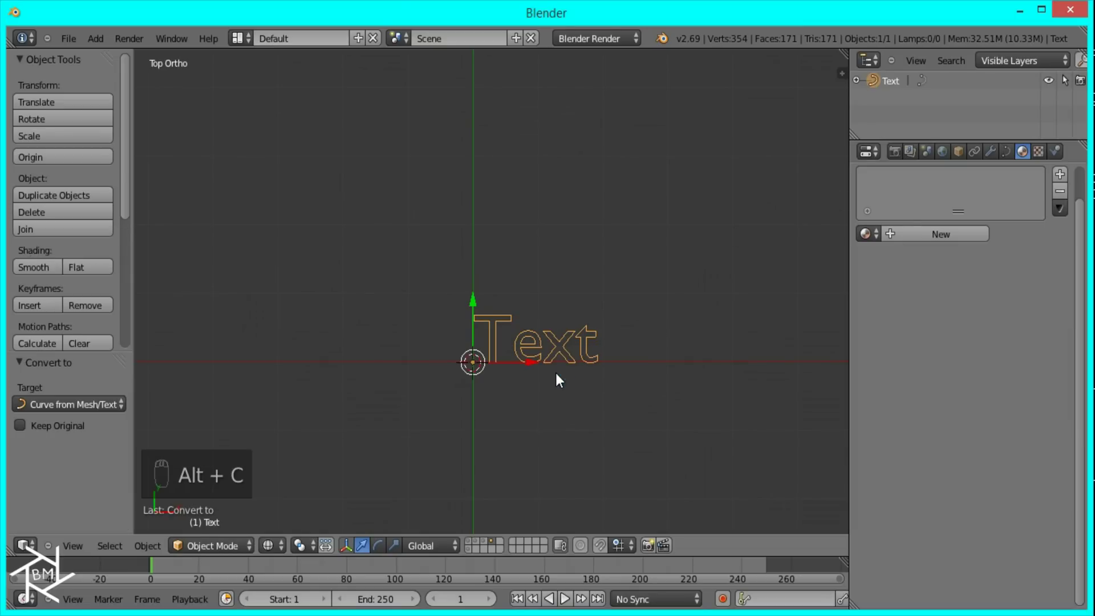
{"action": "left_click", "coordinate": [1006, 152]}
{"action": "left_click", "coordinate": [998, 519]}
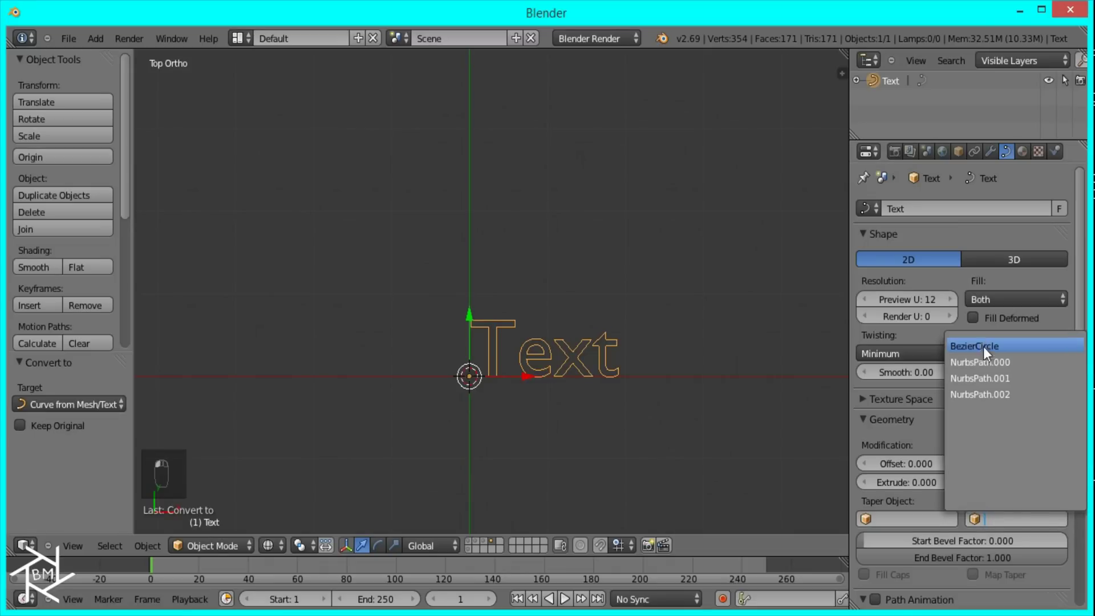
{"action": "left_click", "coordinate": [983, 347]}
Give the text the white Material.001 and center it in the rendered preview.
{"action": "scroll", "coordinate": [707, 371], "scroll_direction": "up", "scroll_amount": 3}
{"action": "key", "text": "shift+z"}
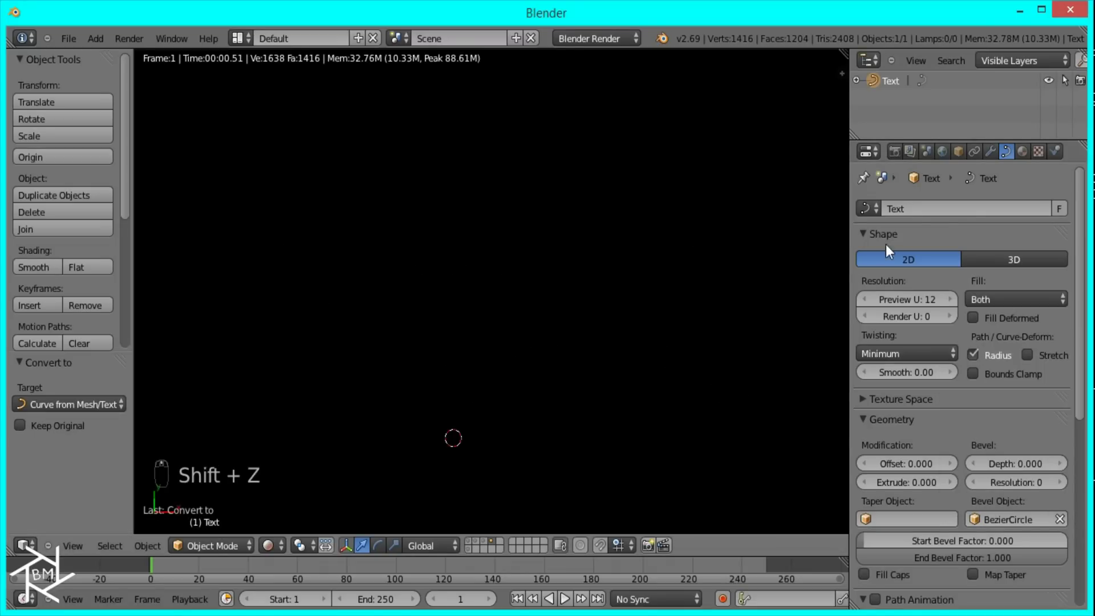
{"action": "left_click", "coordinate": [1021, 151]}
{"action": "left_click", "coordinate": [870, 234]}
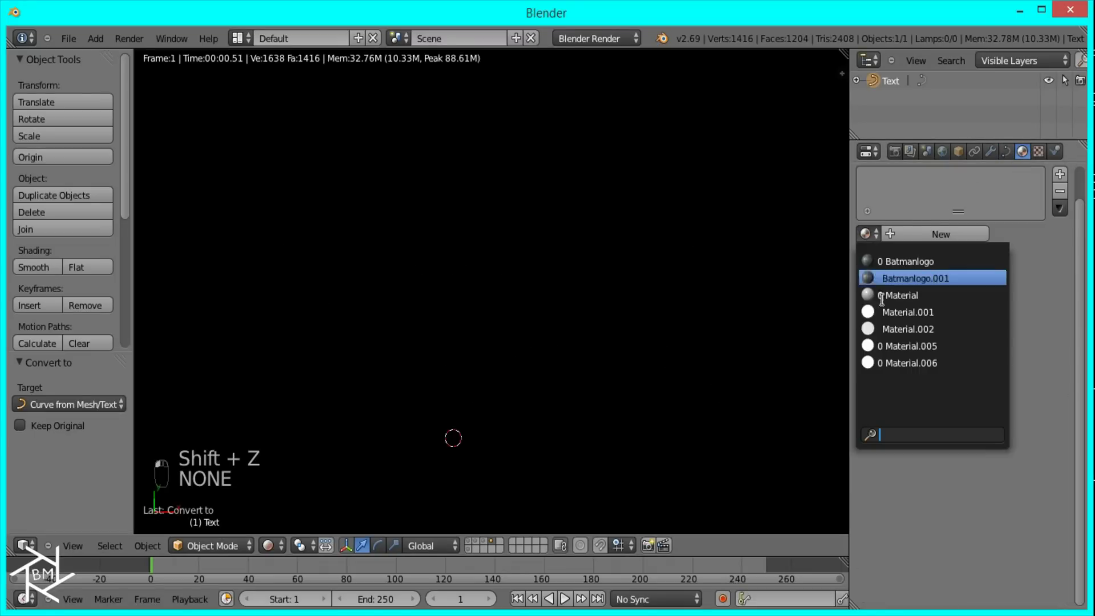
{"action": "left_click", "coordinate": [907, 307]}
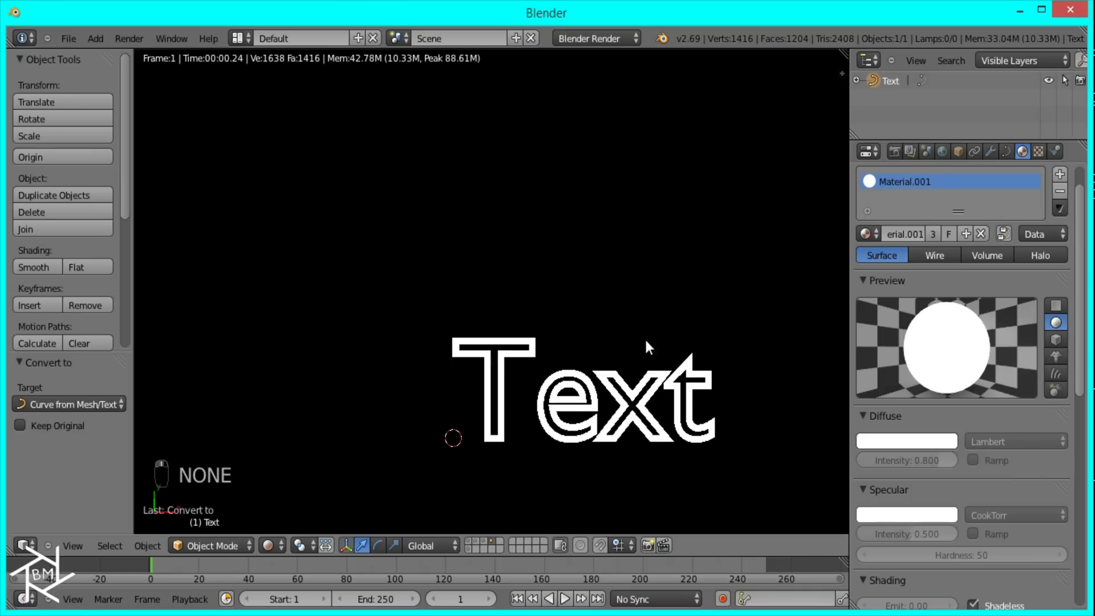
{"action": "middle_click_drag", "start_coordinate": [647, 346], "coordinate": [568, 317], "text": "shift"}
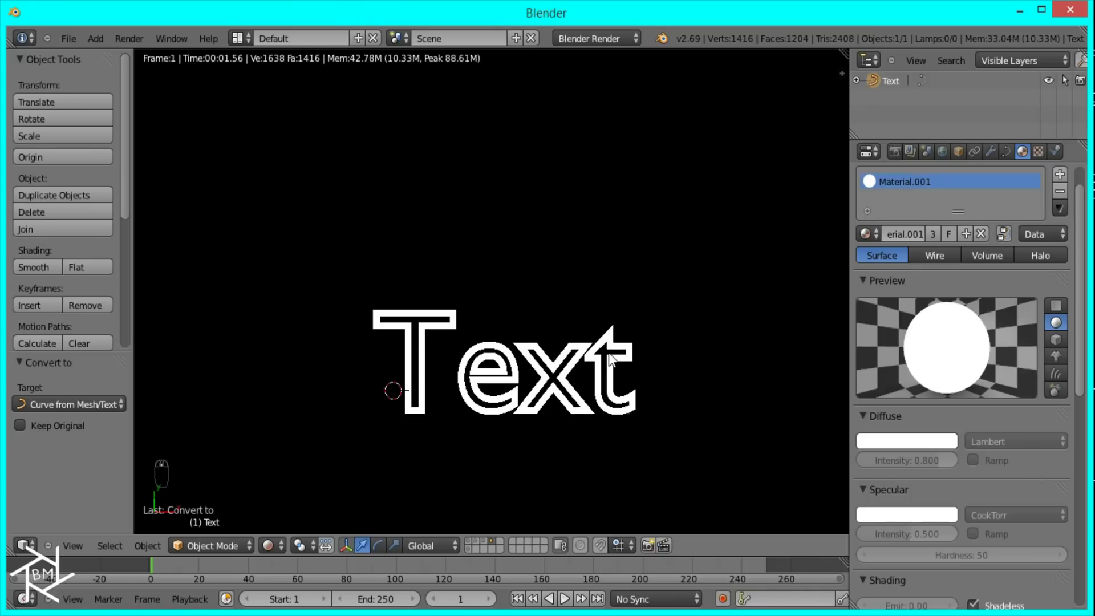
{"action": "scroll", "coordinate": [609, 350], "scroll_direction": "down", "scroll_amount": 4}
Show the bat curves' layer again in front view and check its thin white outline render.
{"action": "key", "text": "z"}
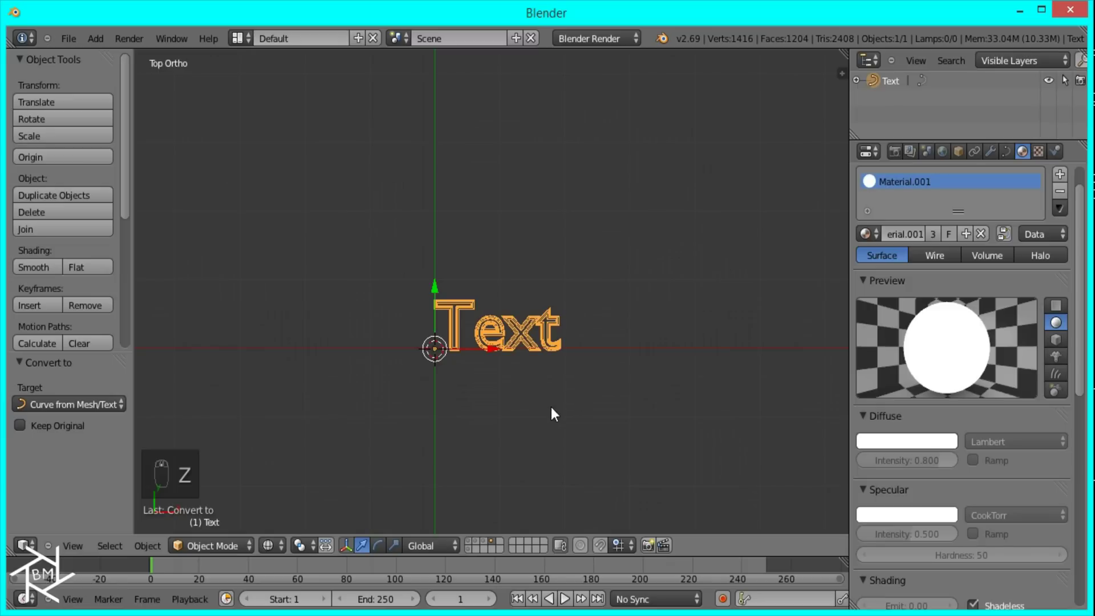
{"action": "left_click", "coordinate": [479, 543]}
{"action": "key", "text": "KP_1"}
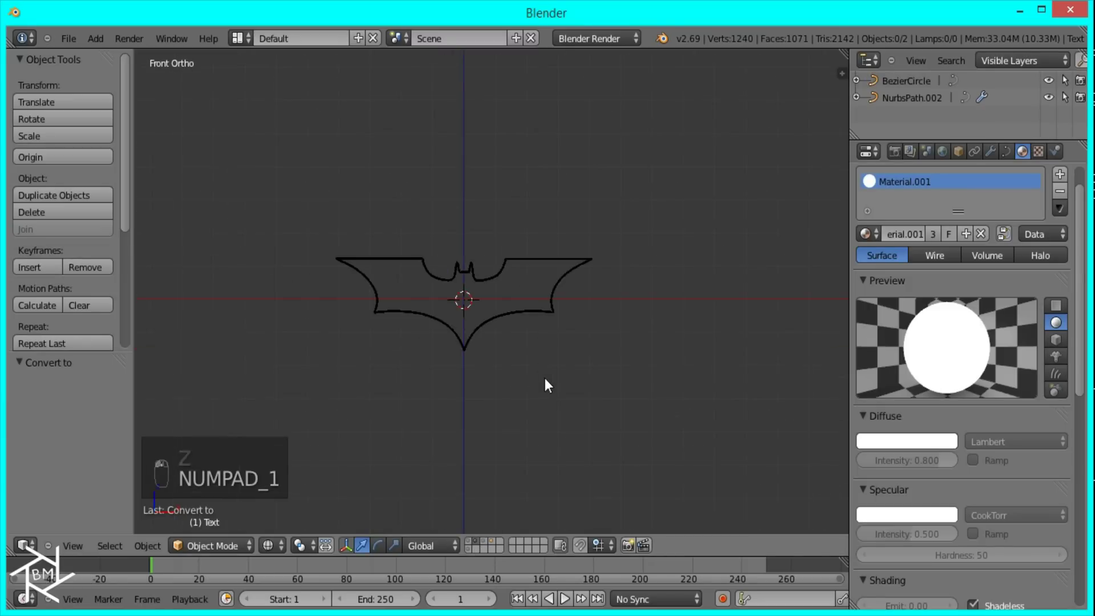
{"action": "middle_click_drag", "start_coordinate": [545, 379], "coordinate": [570, 353], "text": "shift"}
{"action": "scroll", "coordinate": [570, 320], "scroll_direction": "up", "scroll_amount": 3}
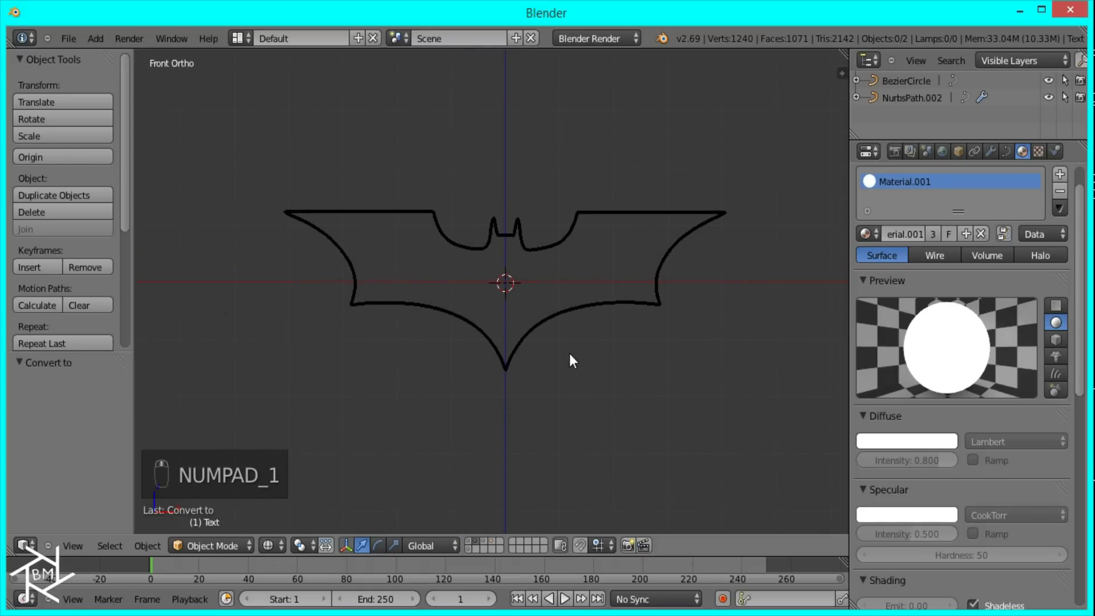
{"action": "key", "text": "shift+z"}
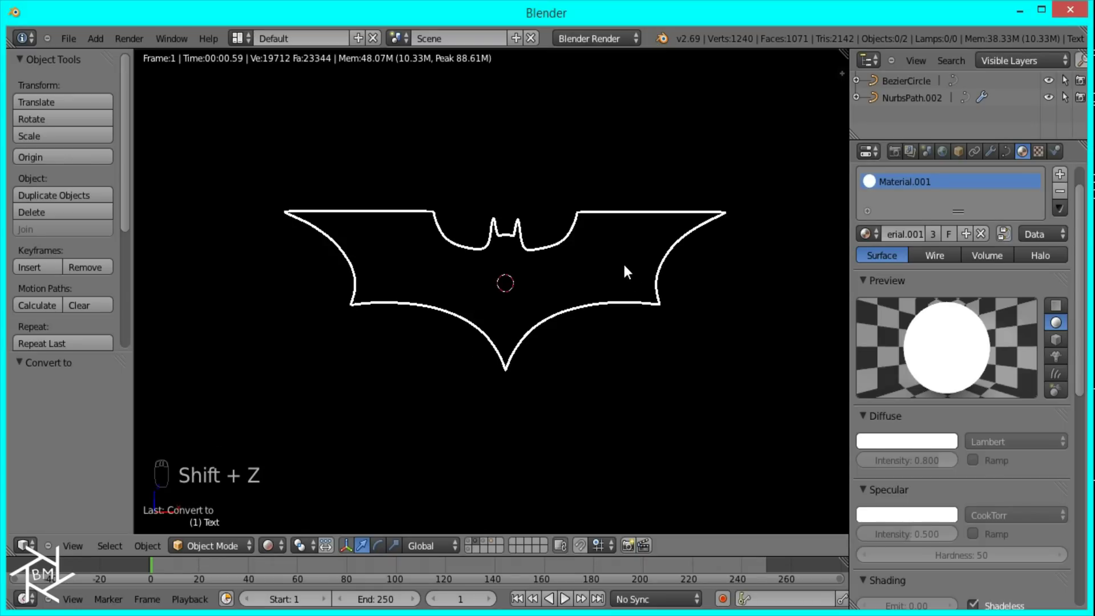
{"action": "key", "text": "z"}
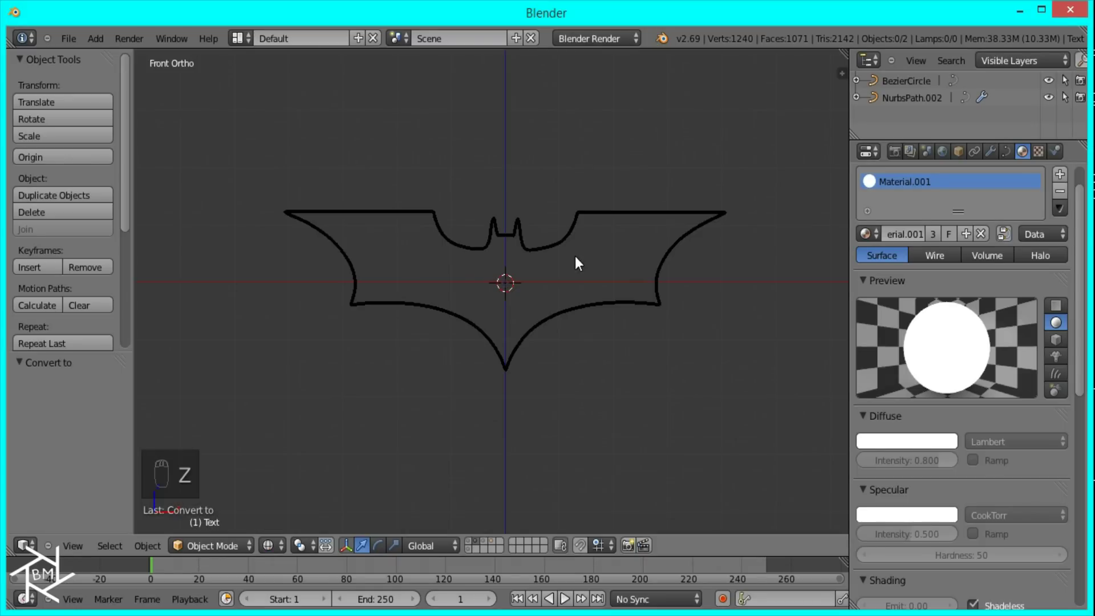